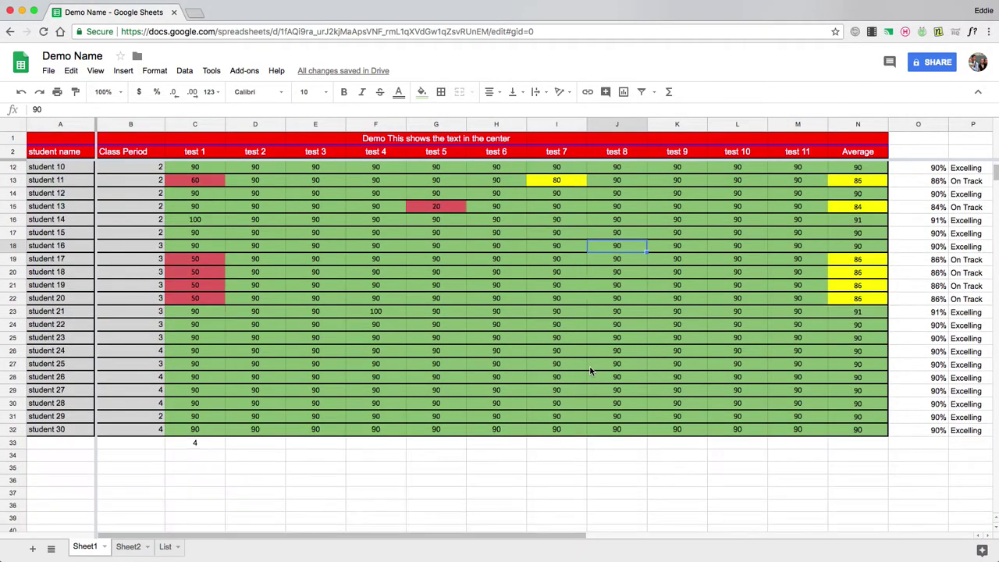
- Scroll through the grade table to review its columns
{"action": "scroll", "coordinate": [588, 374], "scroll_direction": "up", "scroll_amount": 1}
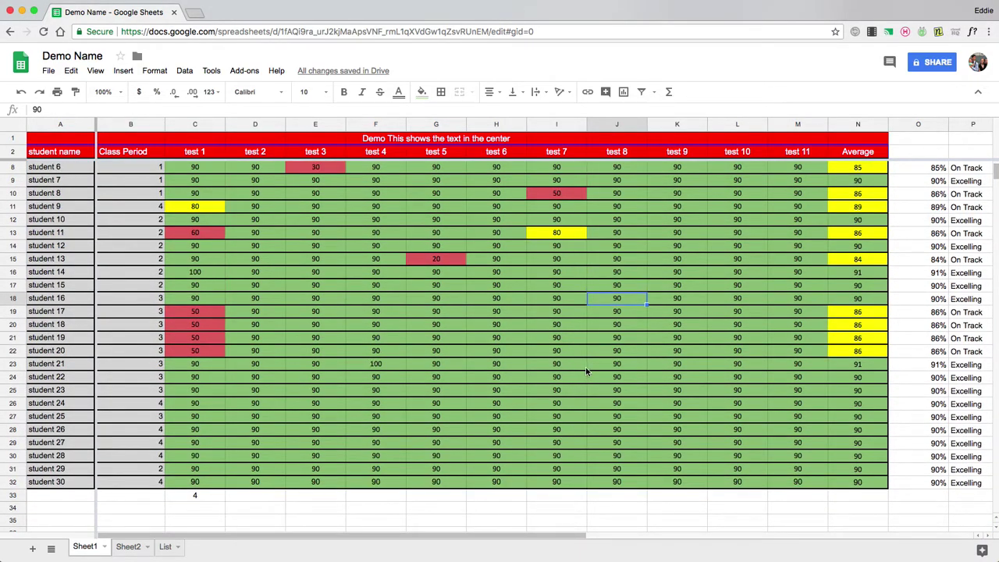
{"action": "left_click", "coordinate": [261, 536]}
{"action": "left_click_drag", "start_coordinate": [261, 536], "coordinate": [282, 528]}
{"action": "left_click_drag", "start_coordinate": [334, 535], "coordinate": [328, 542]}
{"action": "scroll", "coordinate": [368, 518], "scroll_direction": "down", "scroll_amount": 3}
{"action": "scroll", "coordinate": [369, 515], "scroll_direction": "up", "scroll_amount": 5}
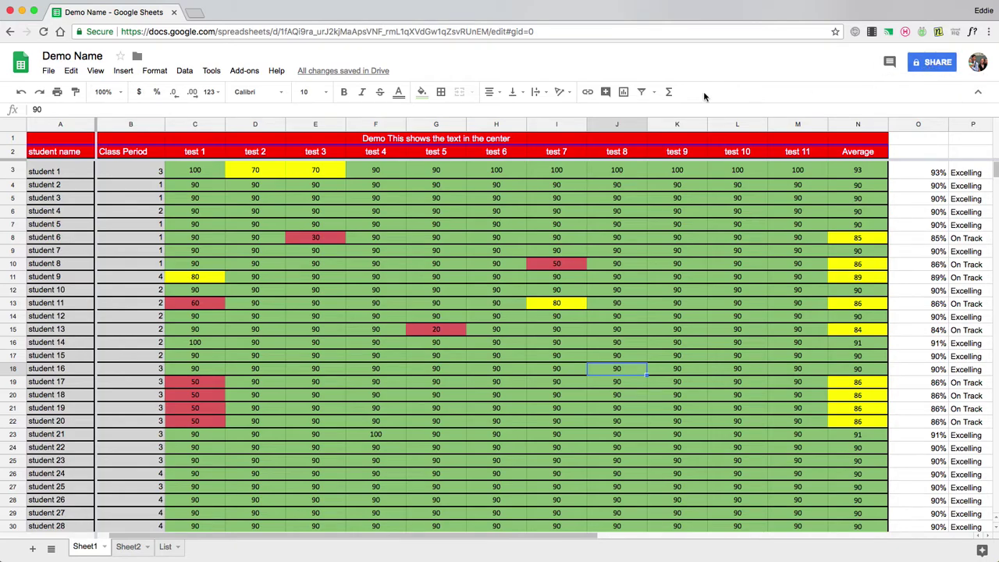
- Add the collaborator's e-mail as an editor with notification off, skipping invitation e-mails
{"action": "left_click", "coordinate": [43, 73]}
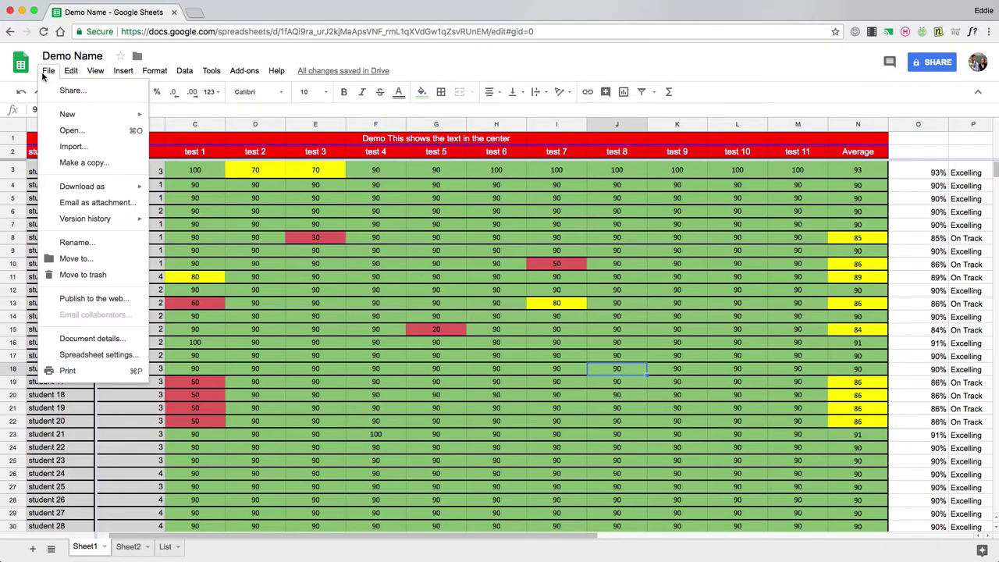
{"action": "left_click", "coordinate": [70, 90]}
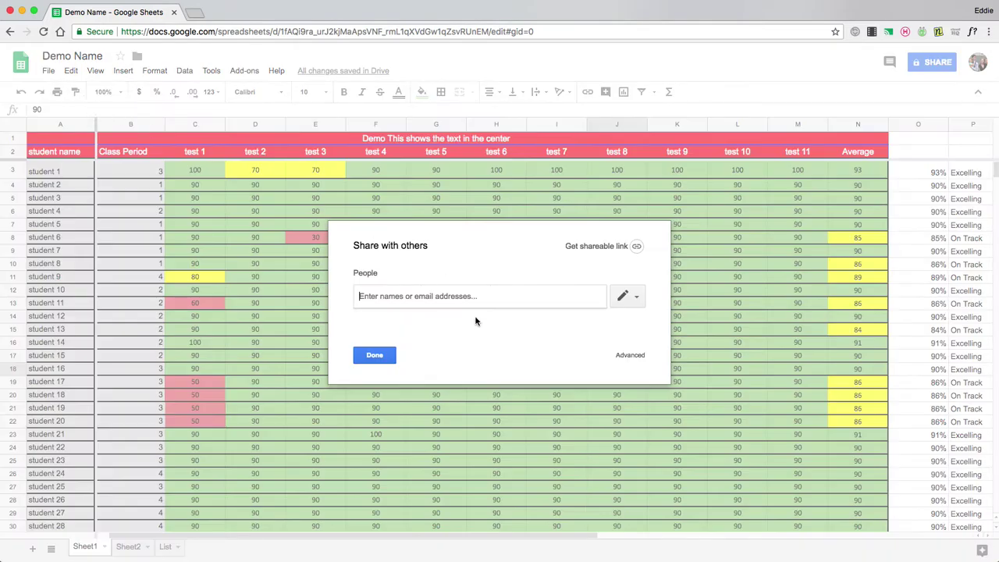
{"action": "left_click", "coordinate": [381, 357]}
{"action": "left_click", "coordinate": [939, 65]}
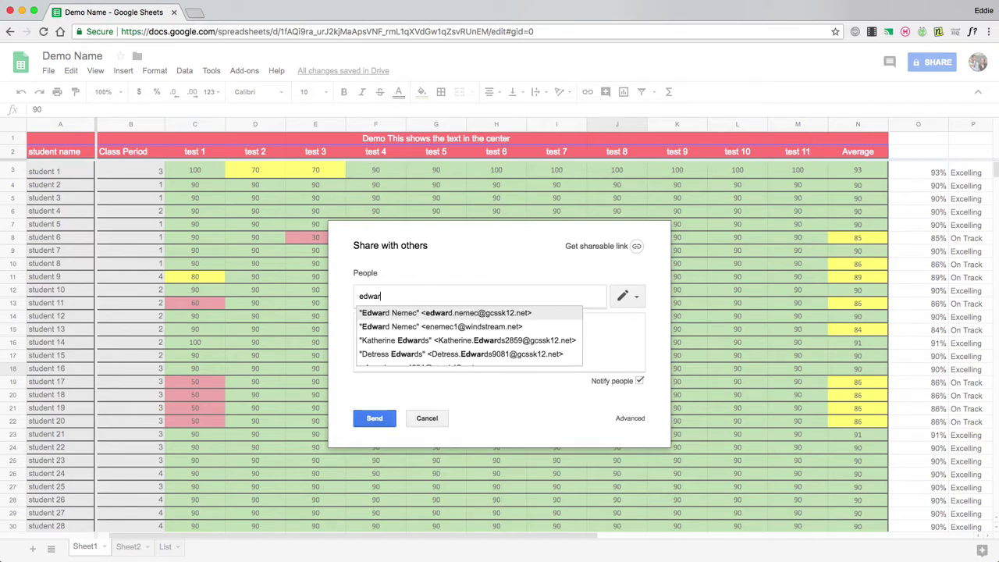
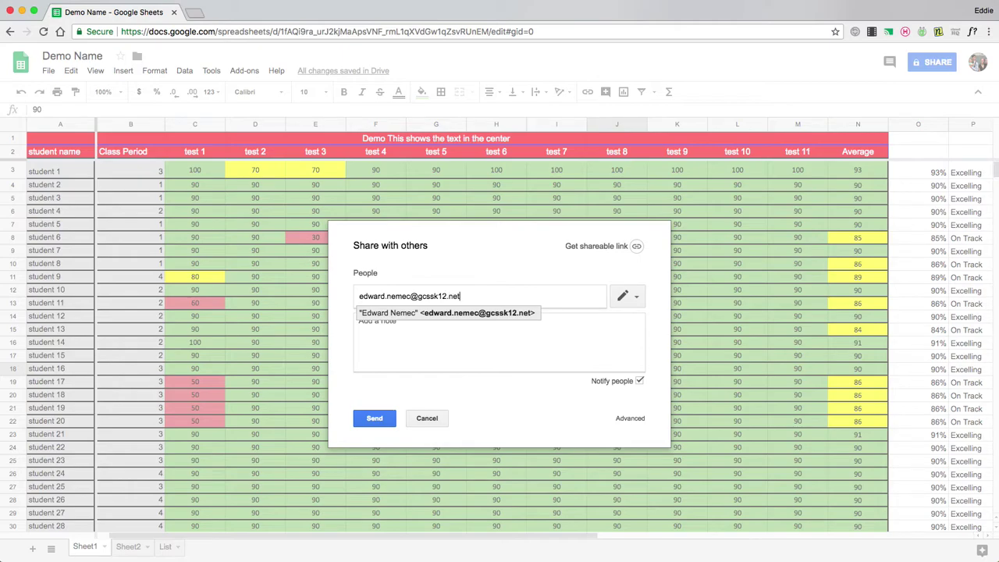
{"action": "left_click", "coordinate": [640, 381]}
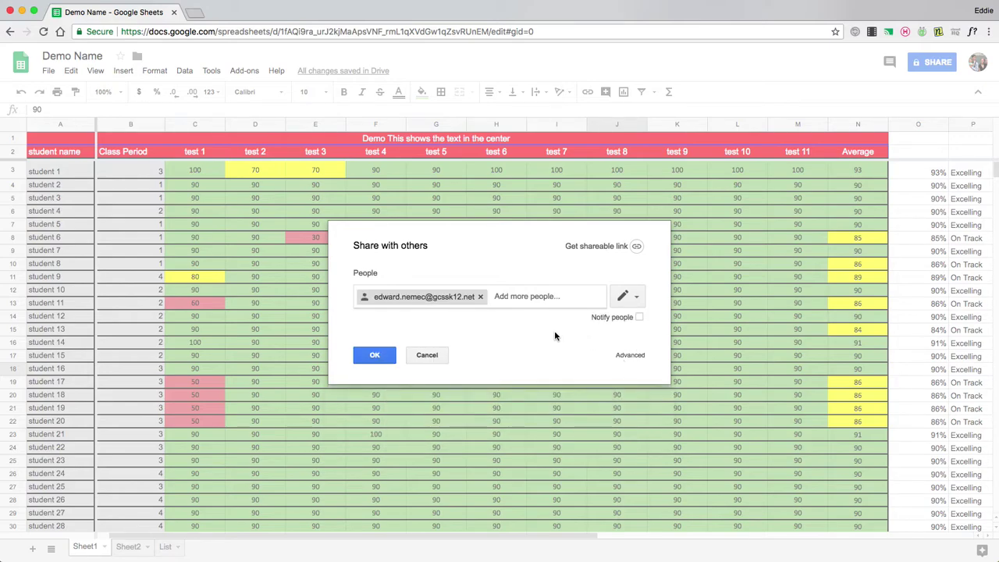
{"action": "left_click", "coordinate": [360, 355]}
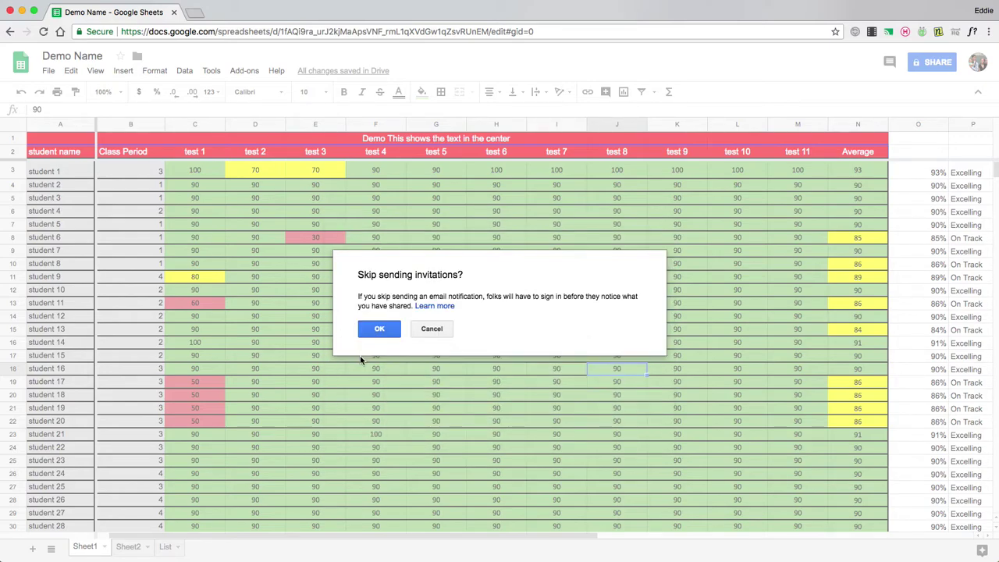
{"action": "left_click", "coordinate": [379, 329]}
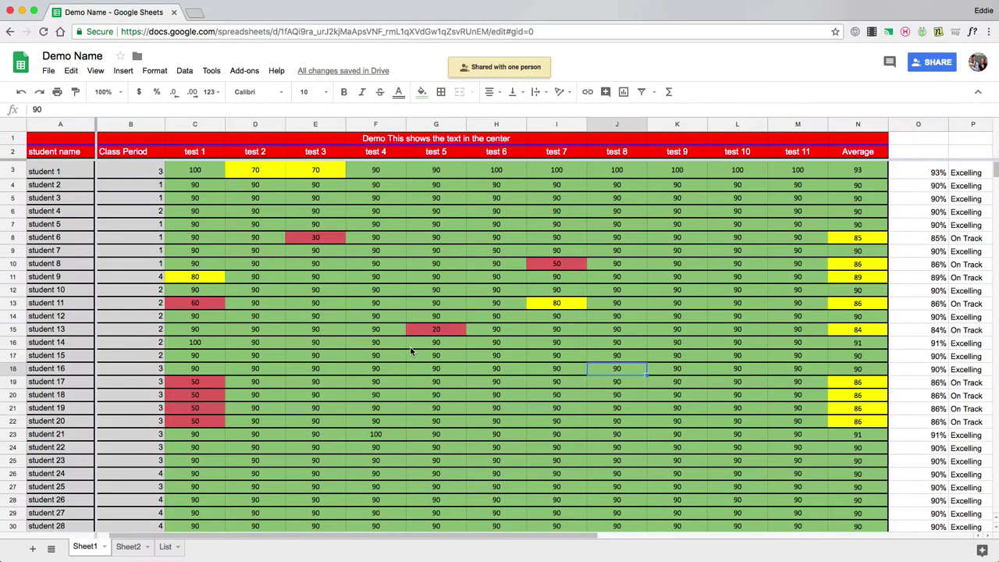
{"action": "left_click", "coordinate": [923, 70]}
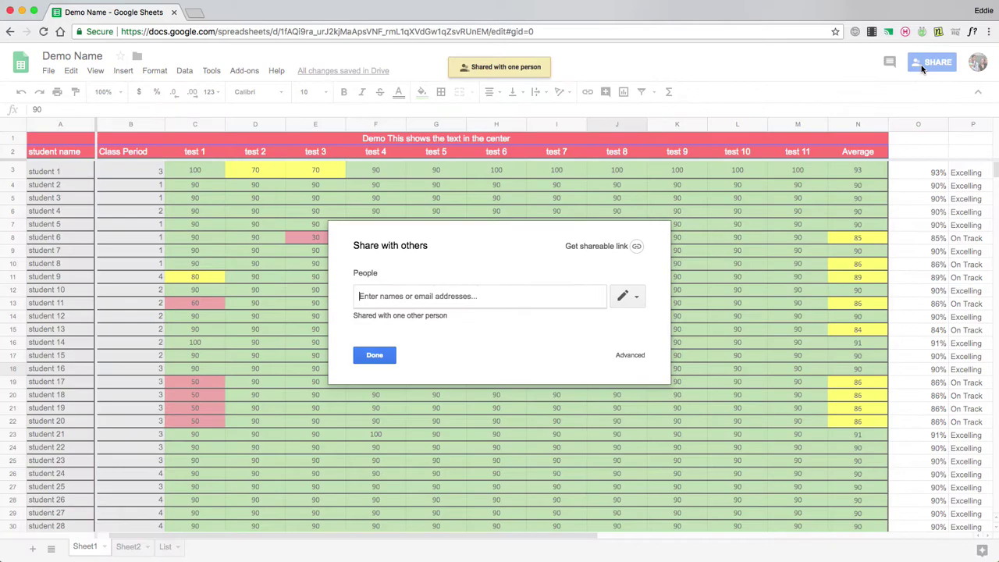
{"action": "left_click", "coordinate": [384, 316]}
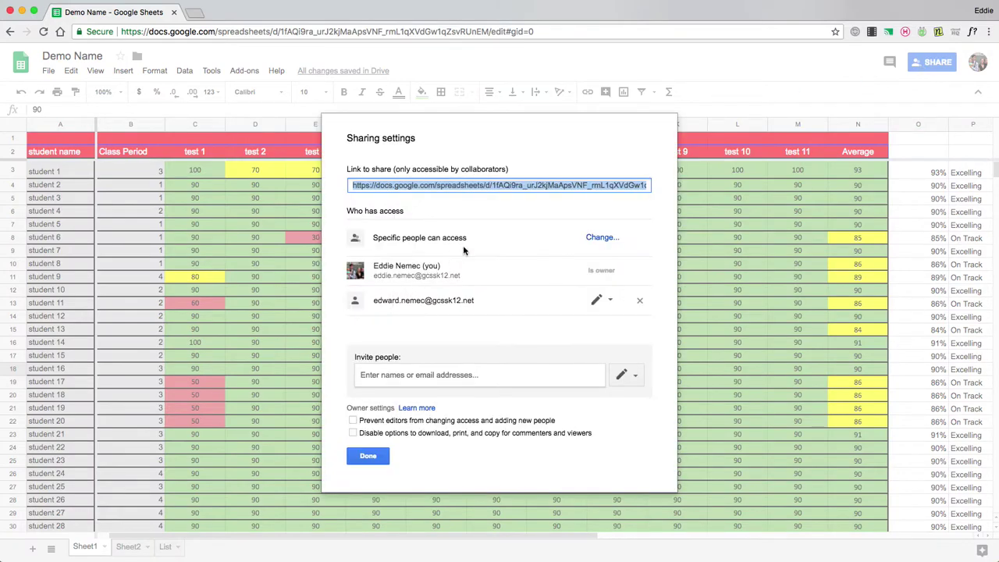
{"action": "left_click", "coordinate": [602, 302]}
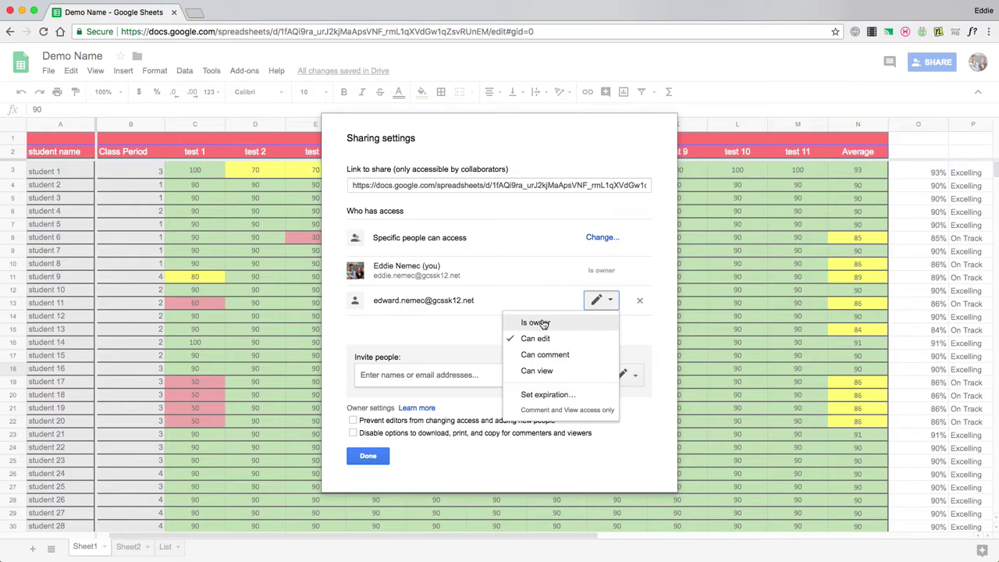
{"action": "left_click", "coordinate": [670, 228]}
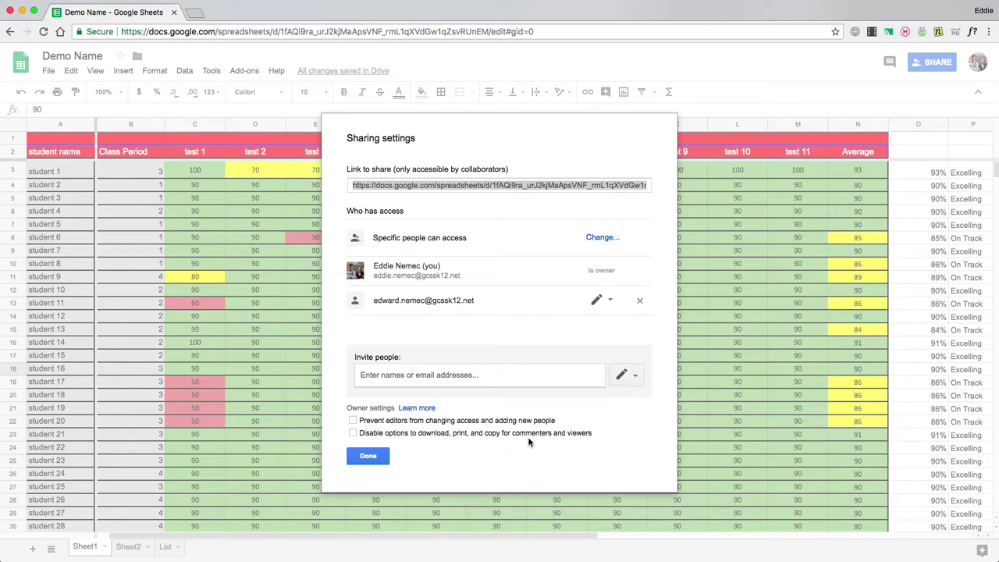
{"action": "left_click", "coordinate": [368, 456]}
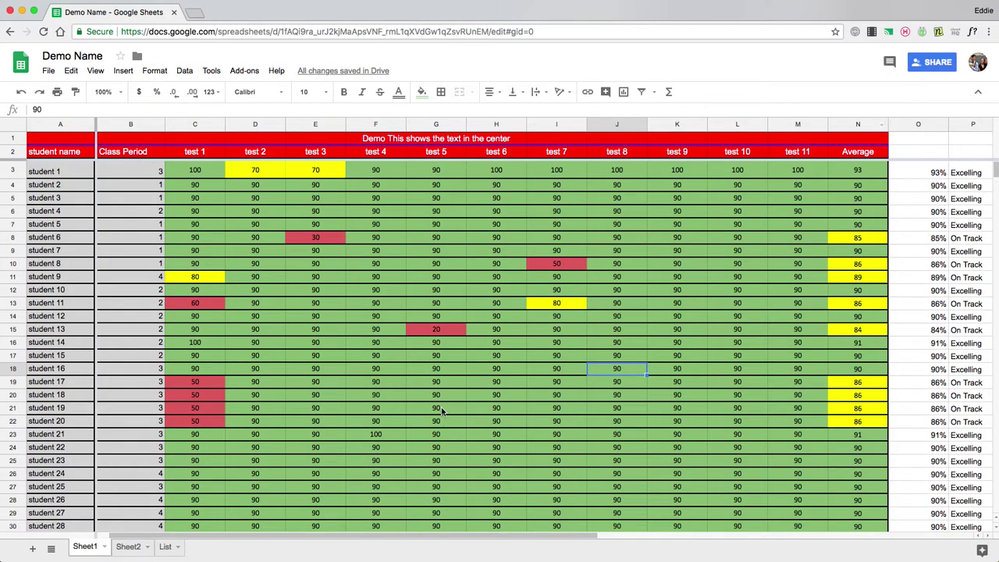
- Return to column A and select the grade table cells A1:P32
{"action": "left_click_drag", "start_coordinate": [402, 537], "coordinate": [499, 537]}
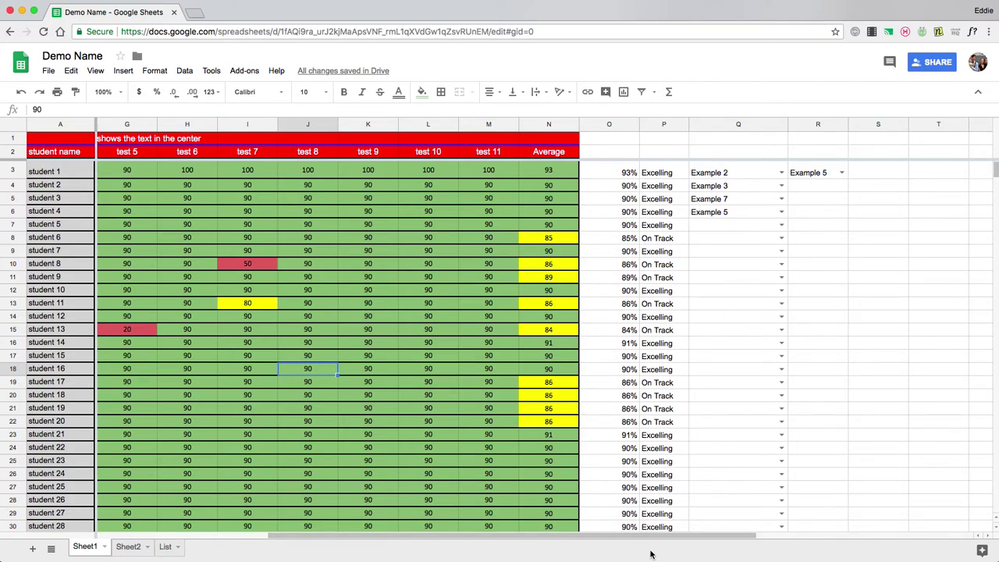
{"action": "left_click_drag", "start_coordinate": [639, 539], "coordinate": [469, 540]}
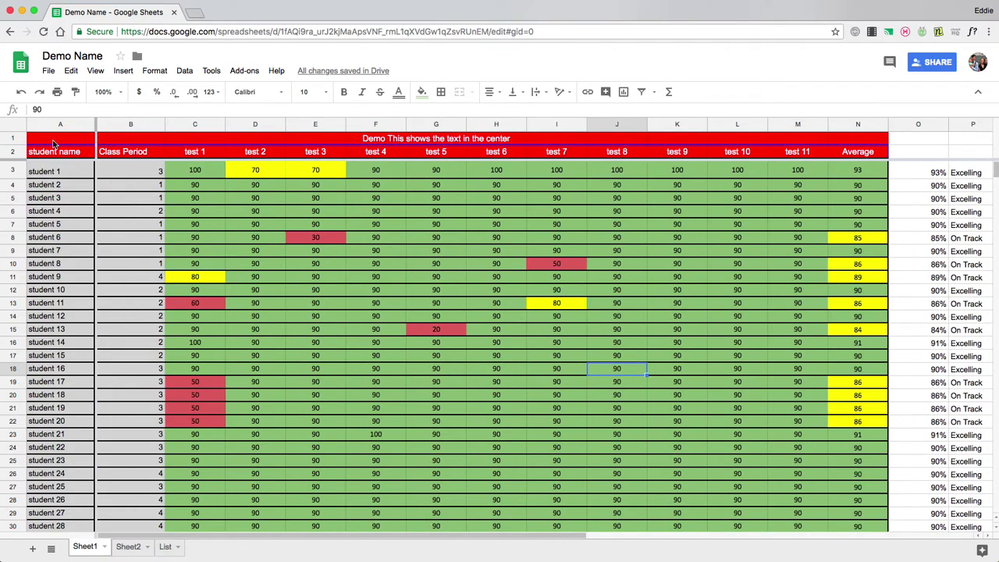
{"action": "left_click_drag", "start_coordinate": [51, 141], "coordinate": [536, 354]}
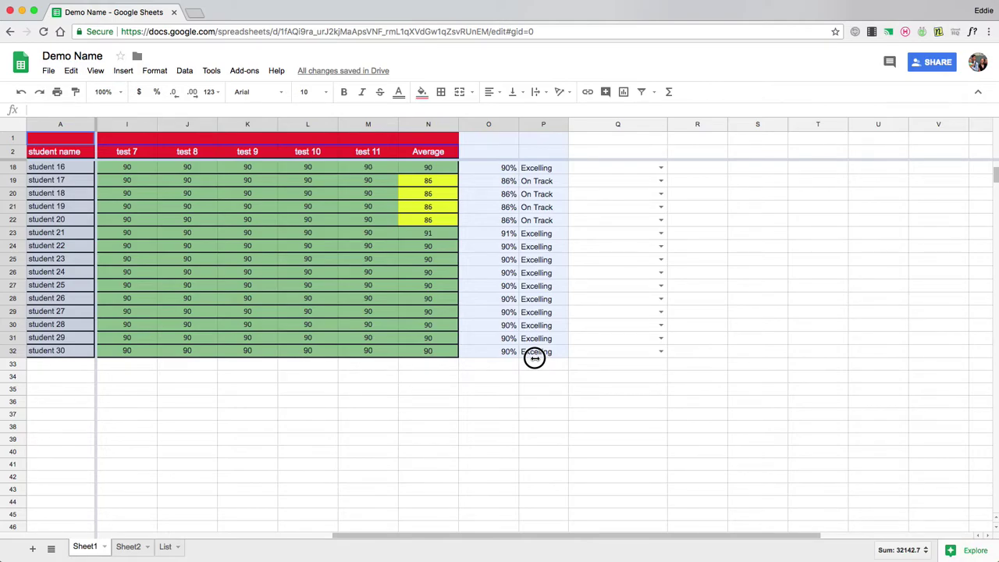
{"action": "scroll", "coordinate": [546, 361], "scroll_direction": "up", "scroll_amount": 5}
{"action": "left_click_drag", "start_coordinate": [675, 543], "coordinate": [462, 527]}
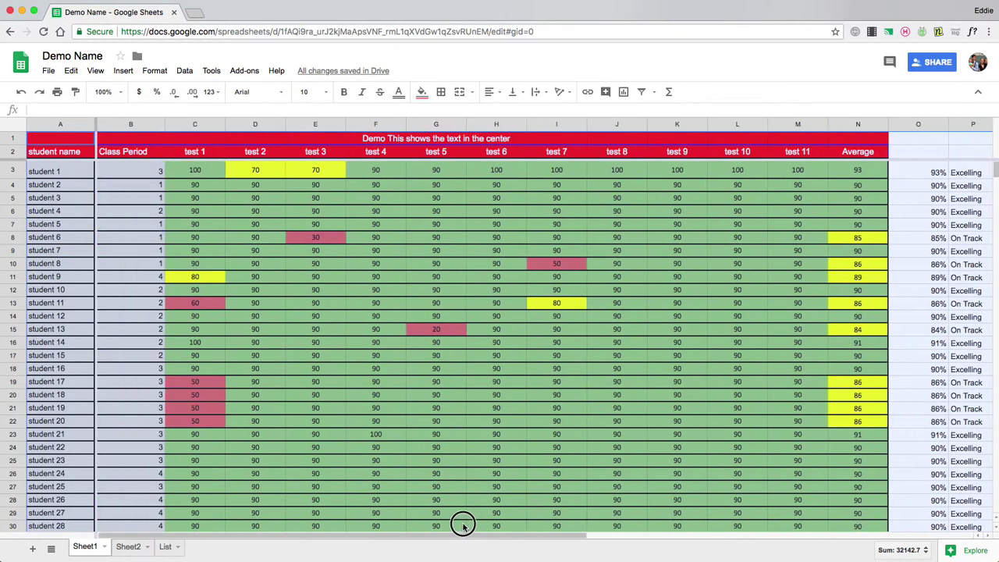
- Protect Sheet1!A1:P32 as 'Student Info', with editing set to Only you
{"action": "right_click", "coordinate": [456, 392]}
{"action": "scroll", "coordinate": [499, 421], "scroll_direction": "down", "scroll_amount": 5}
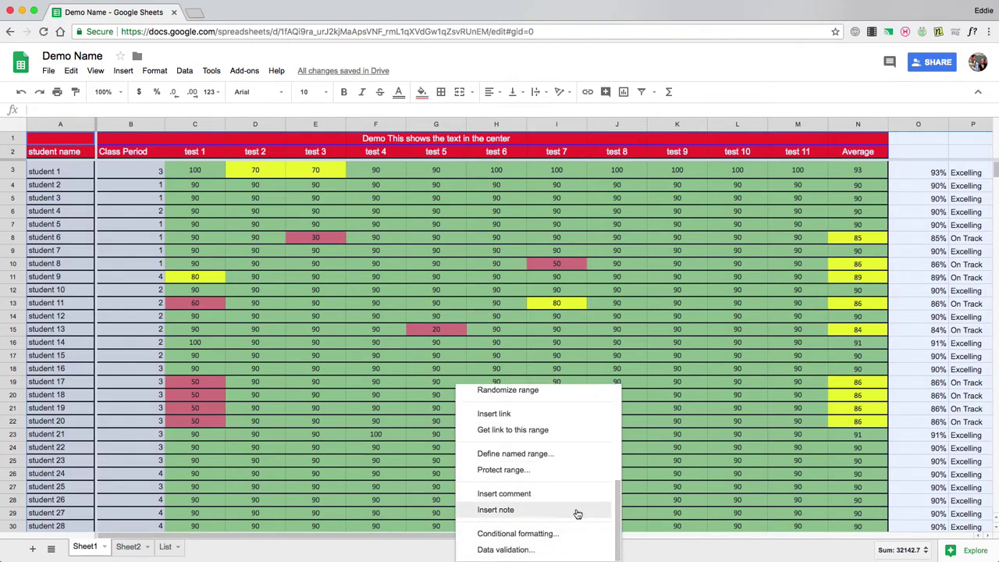
{"action": "left_click", "coordinate": [504, 470]}
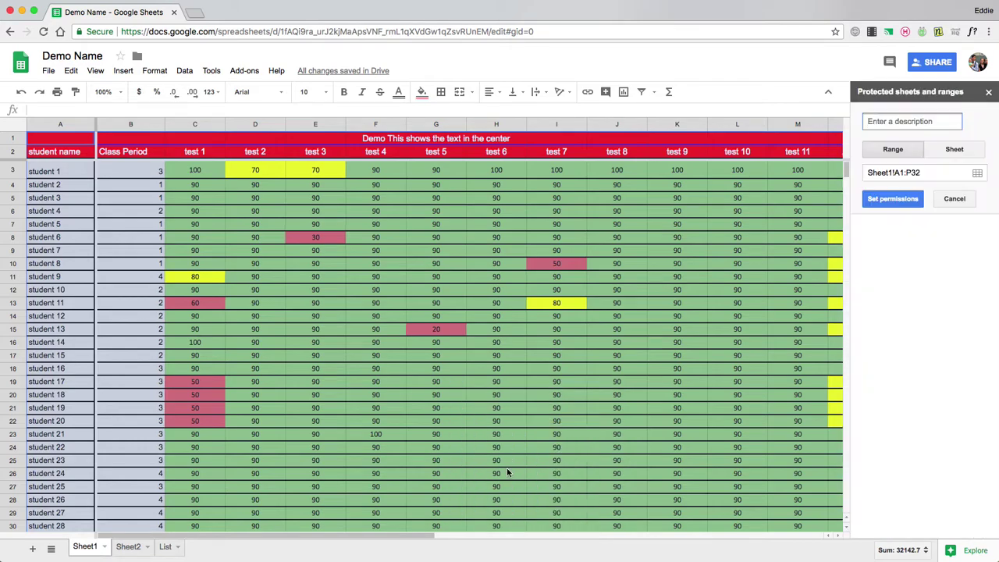
{"action": "type", "text": "Student Info"}
{"action": "left_click", "coordinate": [890, 200]}
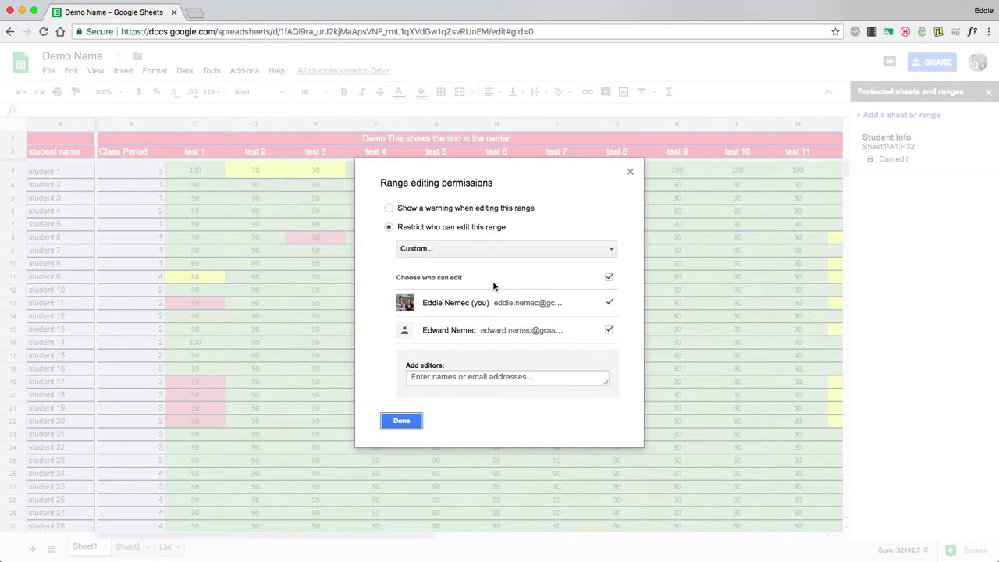
{"action": "left_click", "coordinate": [460, 253]}
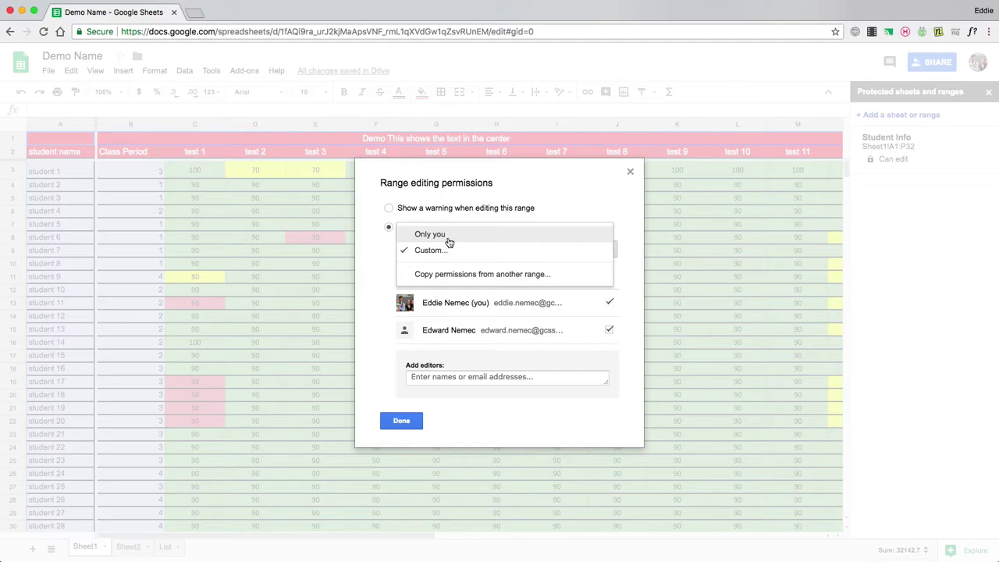
{"action": "left_click", "coordinate": [449, 242]}
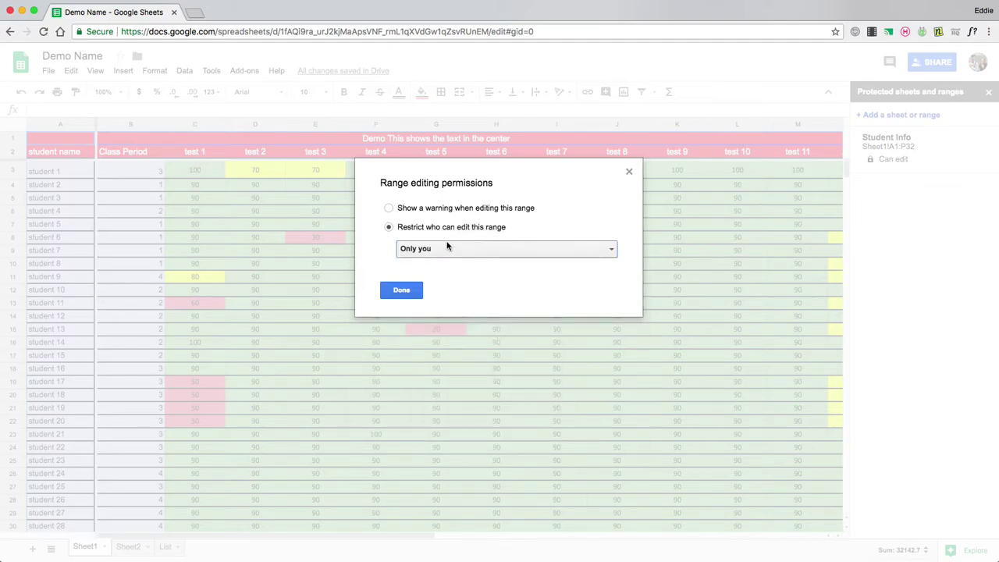
{"action": "left_click", "coordinate": [407, 294]}
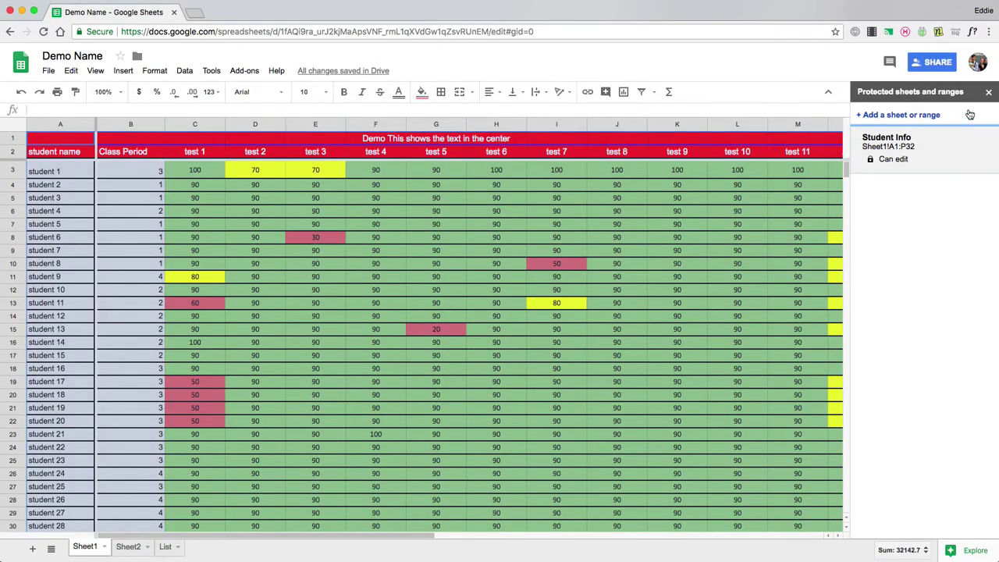
- Close the protected ranges panel and open Drive's Shared with me list in an enlarged second window
{"action": "left_click", "coordinate": [989, 91]}
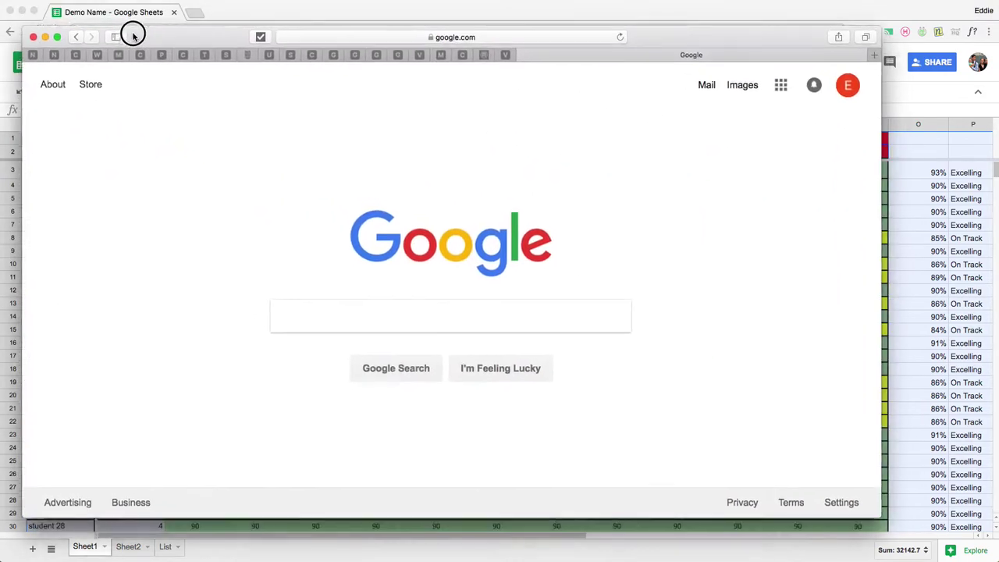
{"action": "left_click_drag", "start_coordinate": [133, 31], "coordinate": [116, 11]}
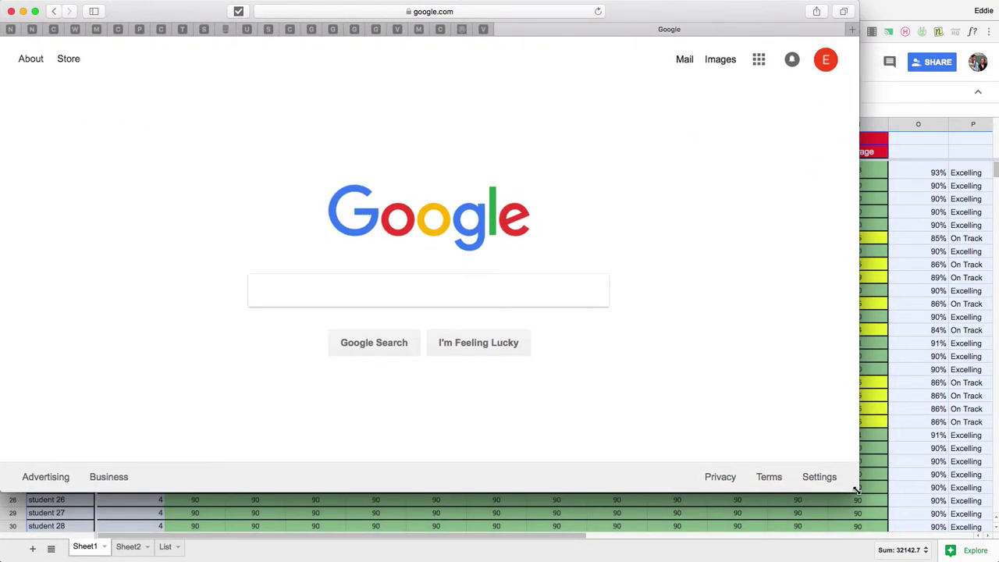
{"action": "left_click_drag", "start_coordinate": [861, 495], "coordinate": [995, 559]}
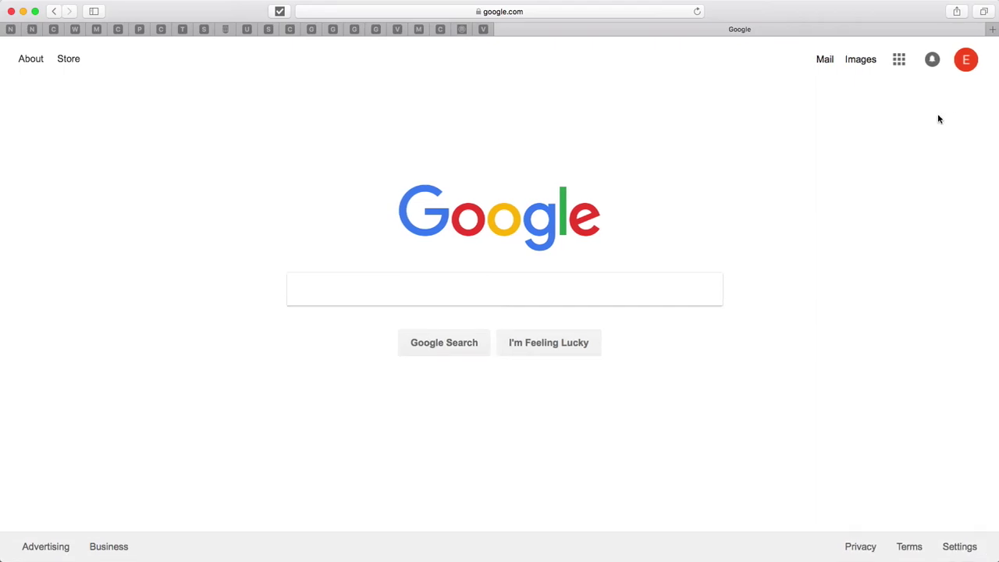
{"action": "left_click", "coordinate": [900, 60]}
{"action": "left_click", "coordinate": [940, 289]}
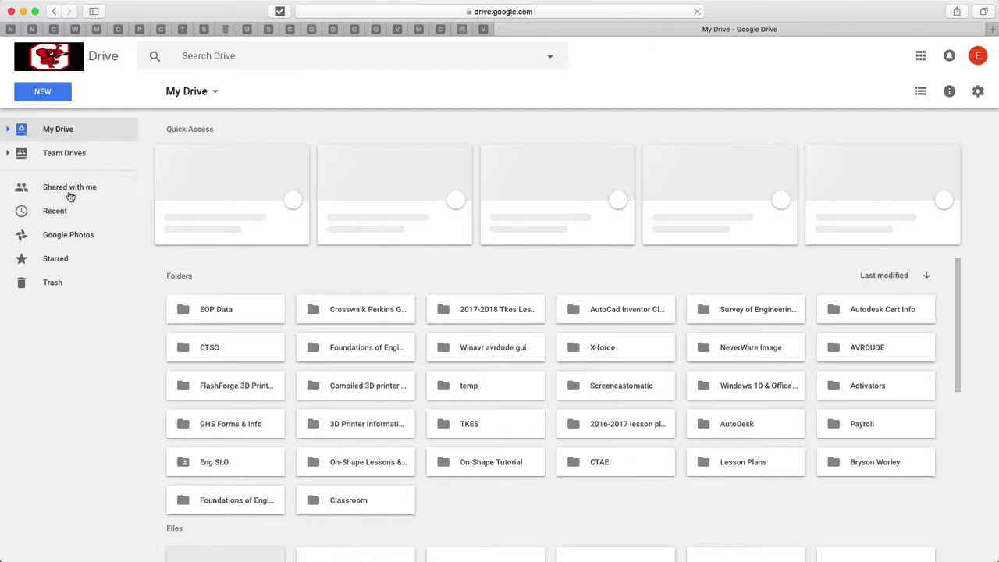
{"action": "left_click", "coordinate": [70, 192]}
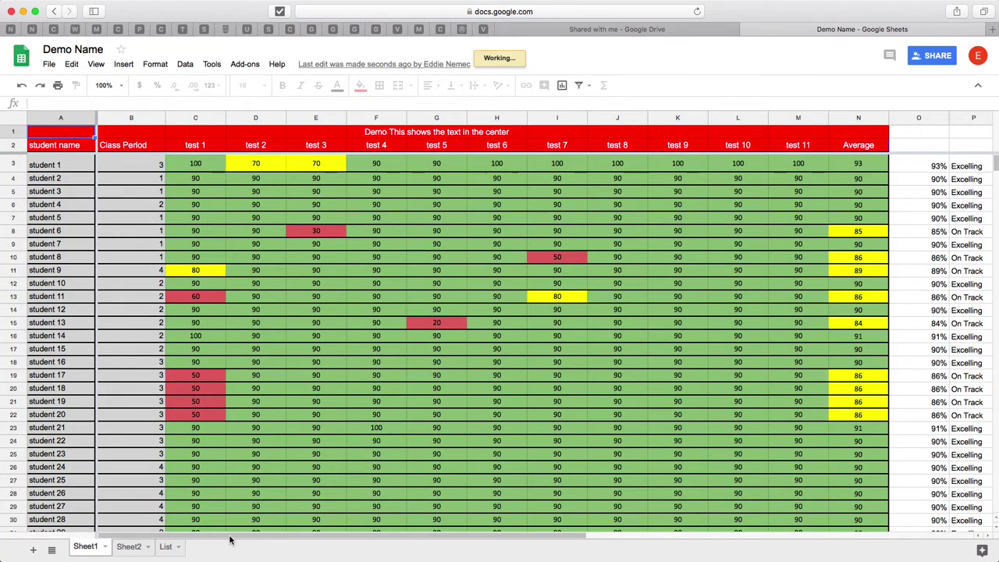
- Set cells Q6 and Q5 to Example 1 from their dropdown lists
{"action": "left_click_drag", "start_coordinate": [313, 537], "coordinate": [601, 538]}
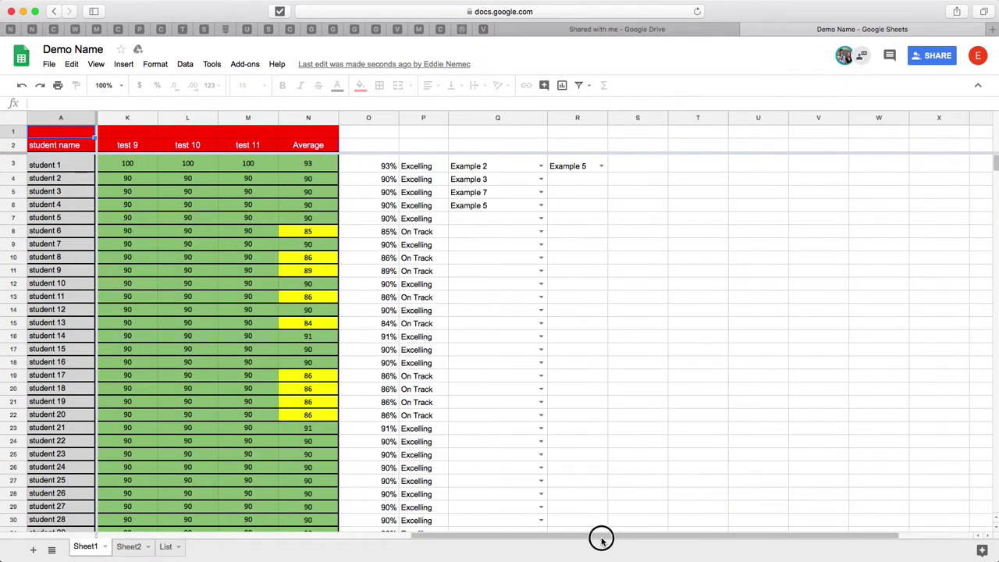
{"action": "left_click", "coordinate": [539, 205]}
{"action": "left_click", "coordinate": [520, 233]}
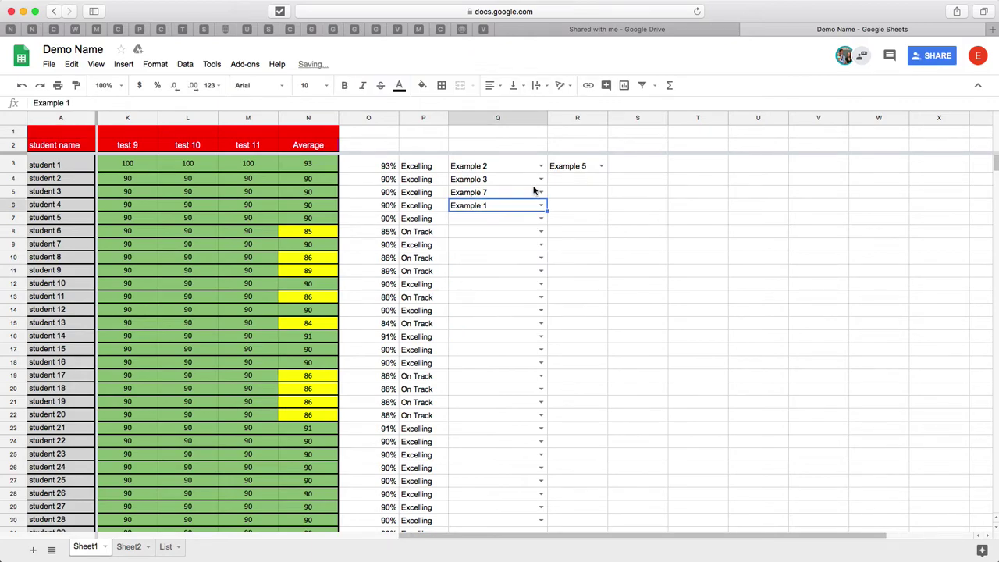
{"action": "left_click", "coordinate": [540, 192]}
{"action": "left_click", "coordinate": [493, 231]}
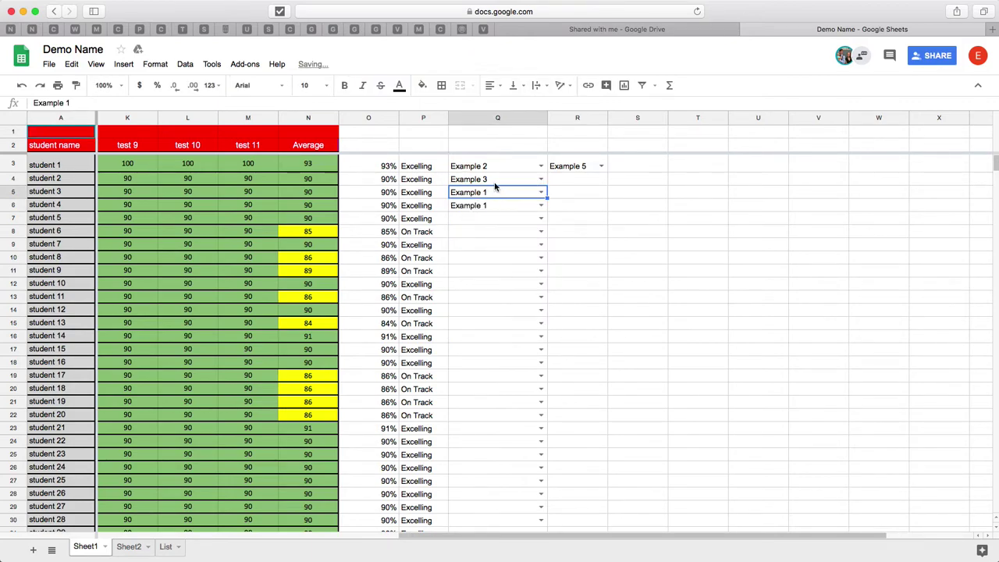
- Enter 'ex' into Q5 and dismiss the resulting data validation error
{"action": "type", "text": "ex"}
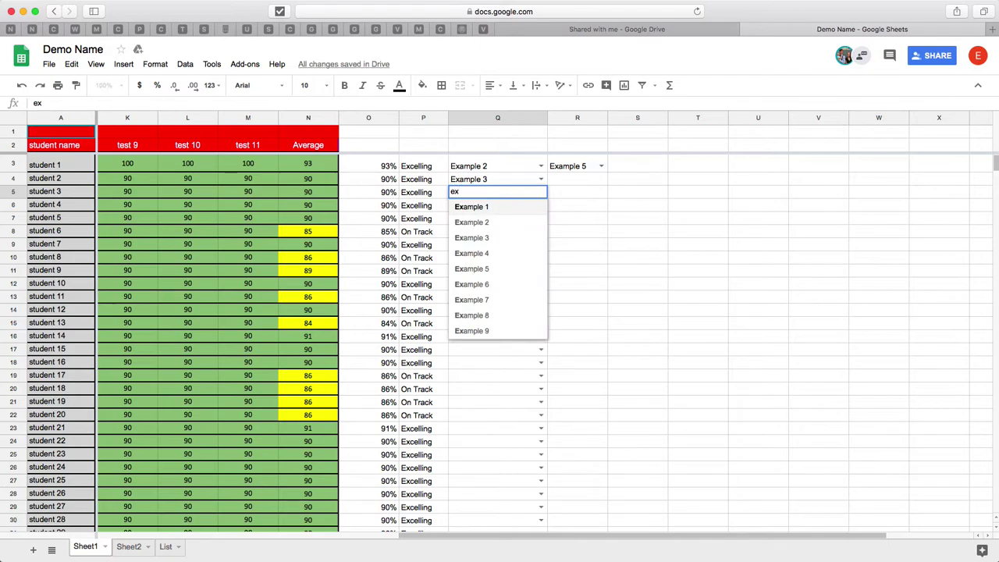
{"action": "key", "text": "Return"}
{"action": "left_click", "coordinate": [497, 192]}
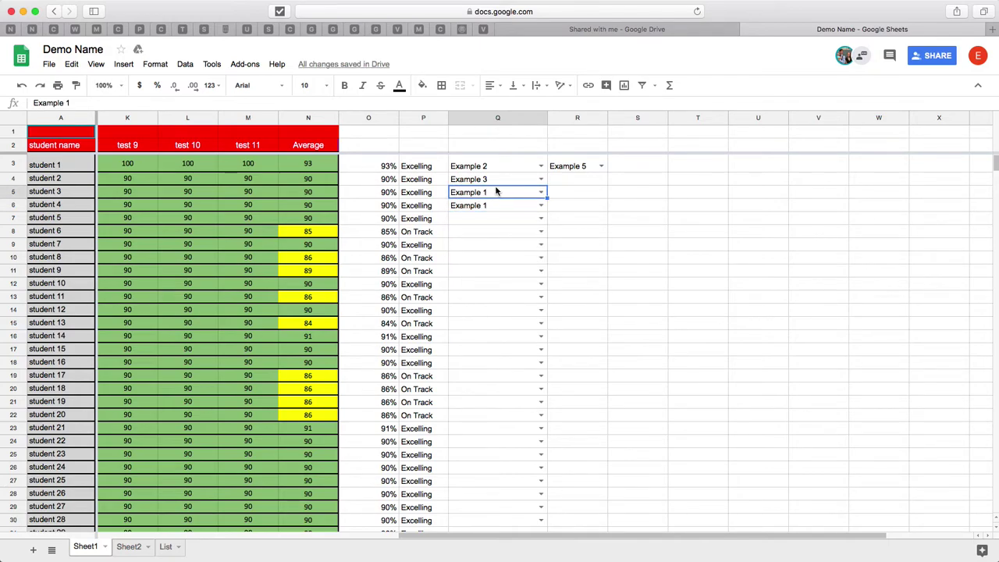
{"action": "type", "text": "ex"}
{"action": "key", "text": "Return"}
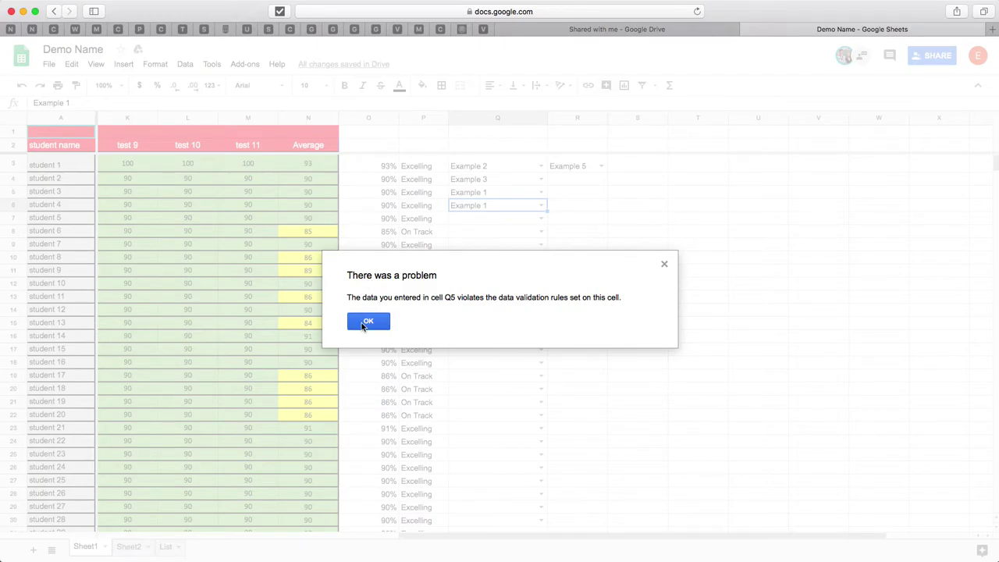
{"action": "left_click", "coordinate": [378, 323]}
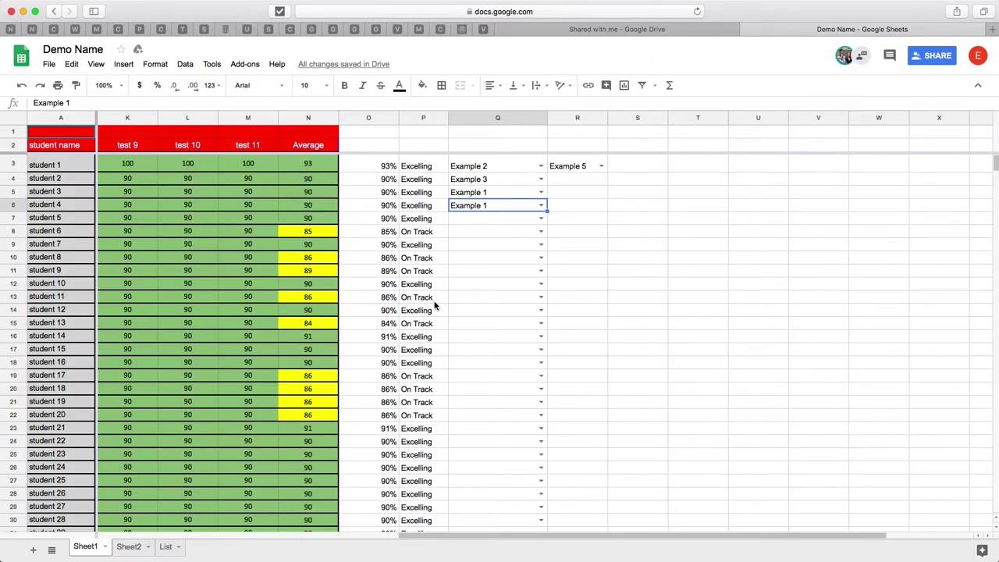
{"action": "left_click_drag", "start_coordinate": [466, 537], "coordinate": [194, 540]}
{"action": "left_click", "coordinate": [68, 166]}
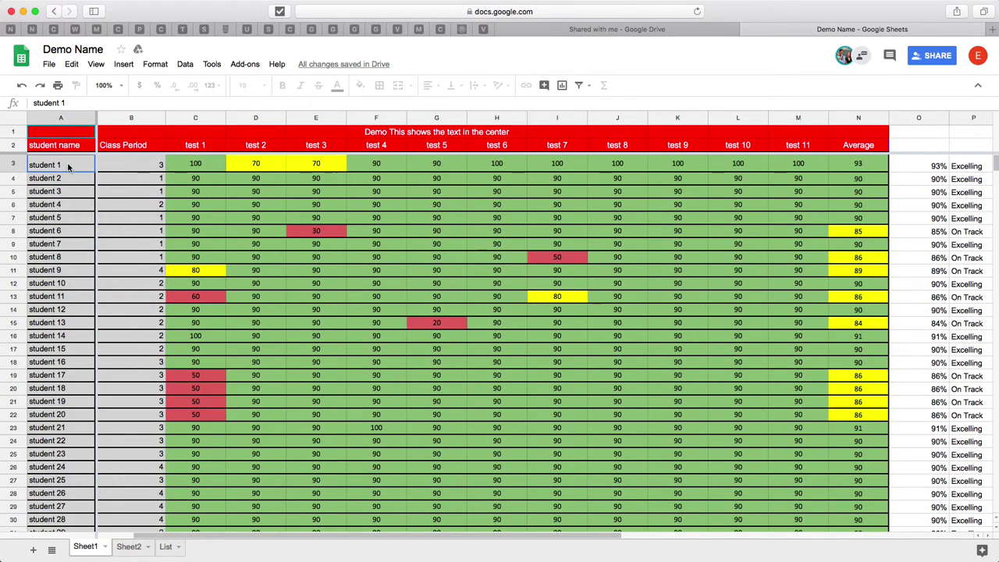
{"action": "double_click", "coordinate": [68, 166]}
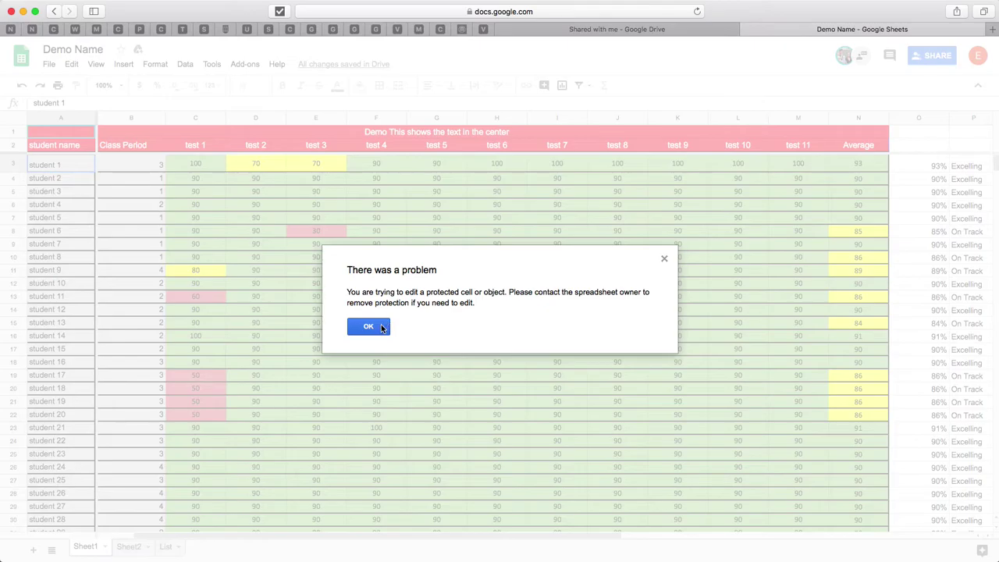
{"action": "left_click", "coordinate": [368, 326]}
{"action": "double_click", "coordinate": [569, 258]}
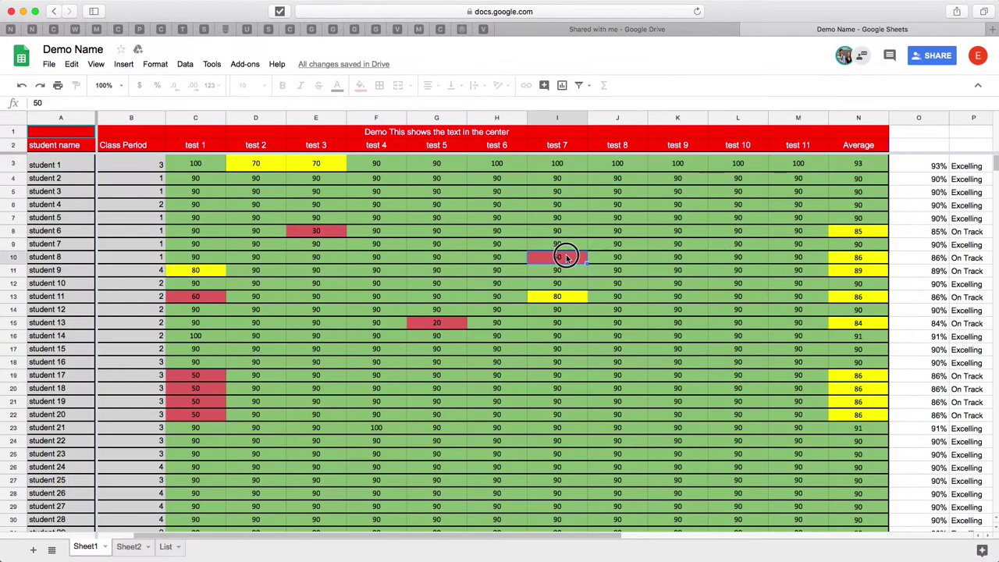
{"action": "left_click", "coordinate": [368, 326]}
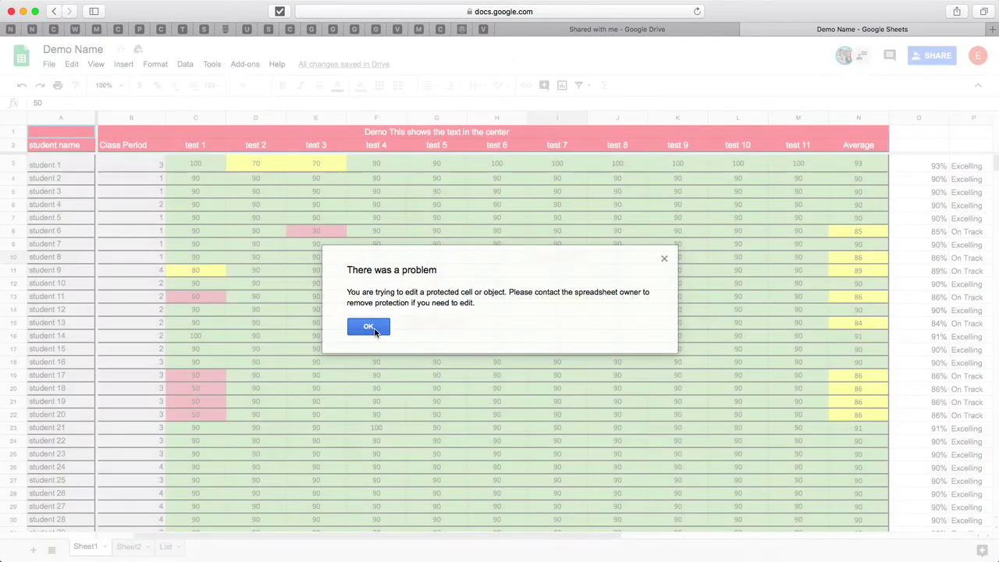
{"action": "left_click", "coordinate": [910, 444]}
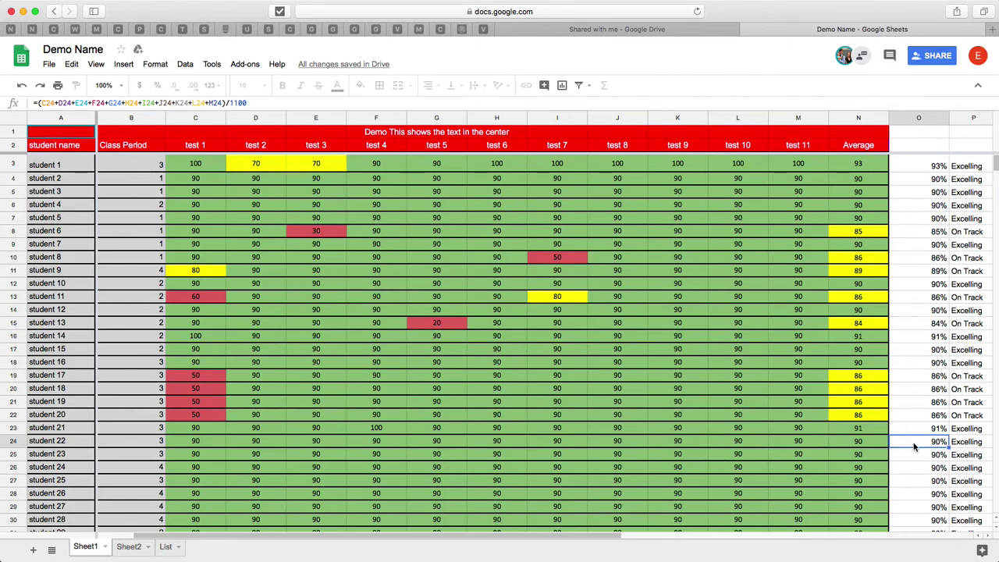
{"action": "double_click", "coordinate": [910, 443]}
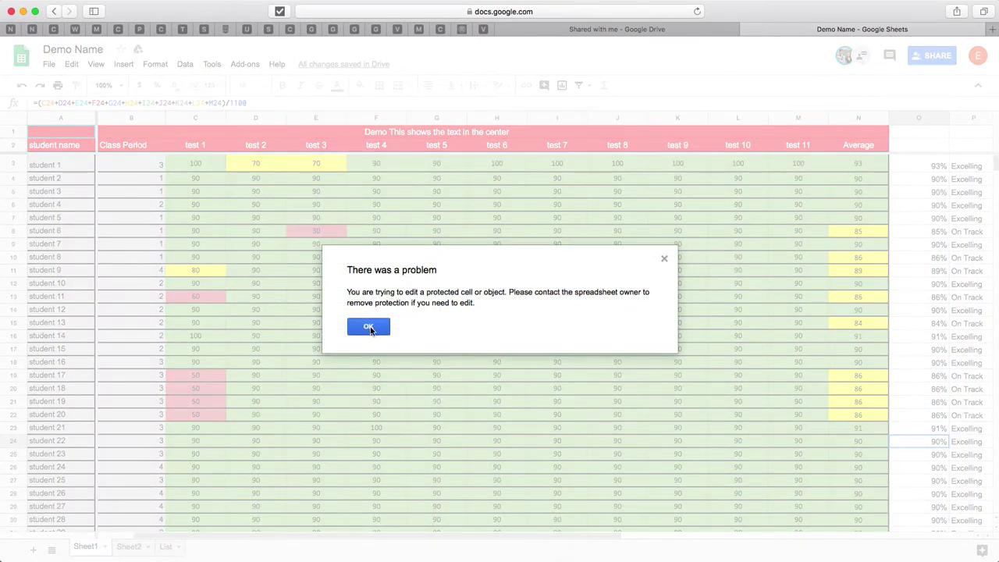
{"action": "left_click", "coordinate": [368, 327]}
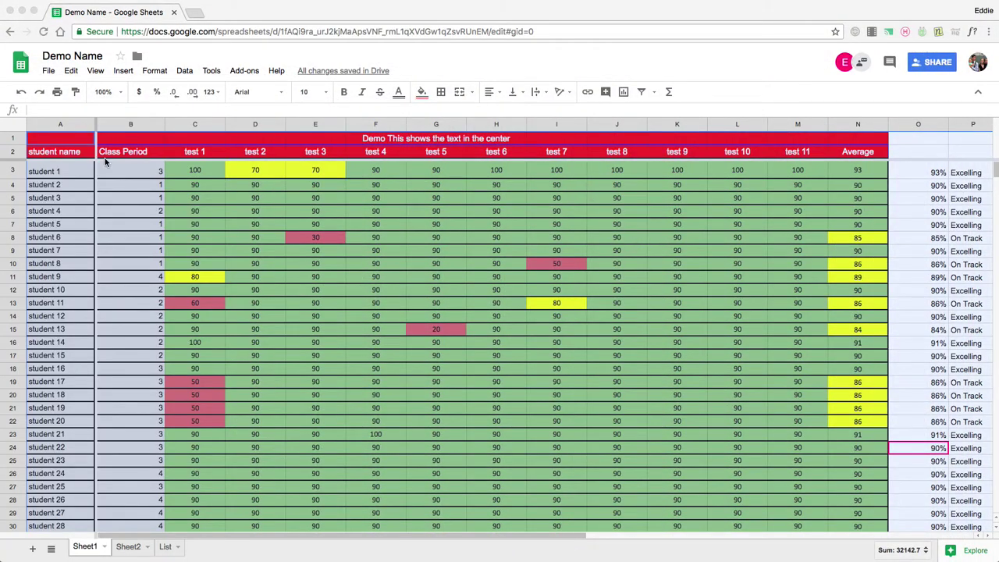
{"action": "scroll", "coordinate": [672, 418], "scroll_direction": "down", "scroll_amount": 2}
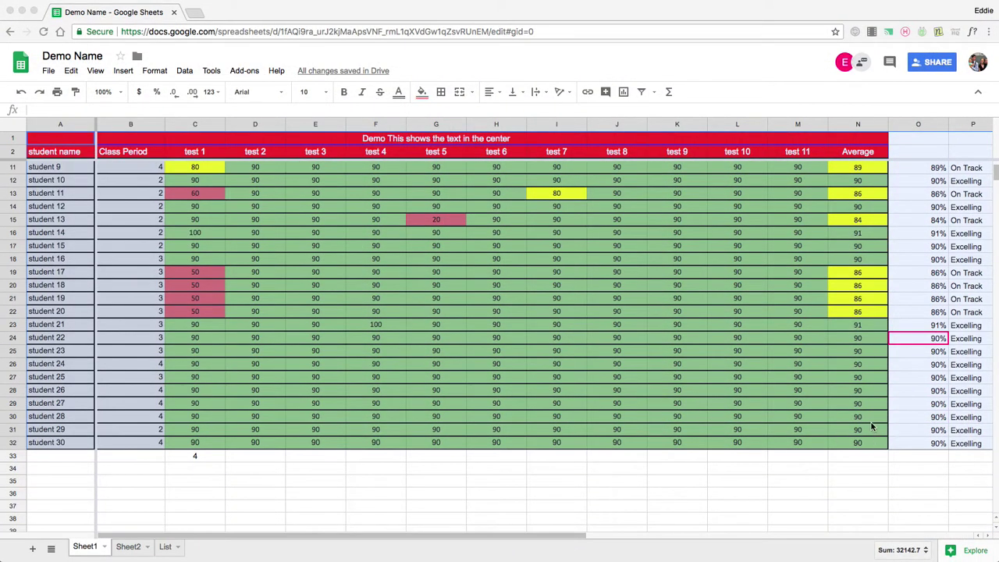
{"action": "scroll", "coordinate": [866, 425], "scroll_direction": "up", "scroll_amount": 2}
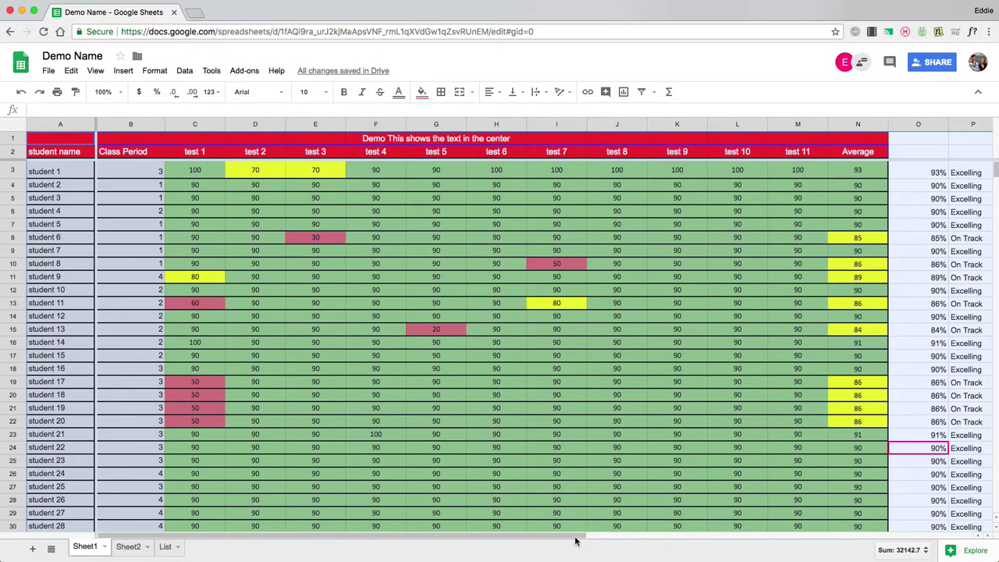
{"action": "left_click_drag", "start_coordinate": [575, 541], "coordinate": [673, 541]}
{"action": "scroll", "coordinate": [725, 460], "scroll_direction": "down", "scroll_amount": 5}
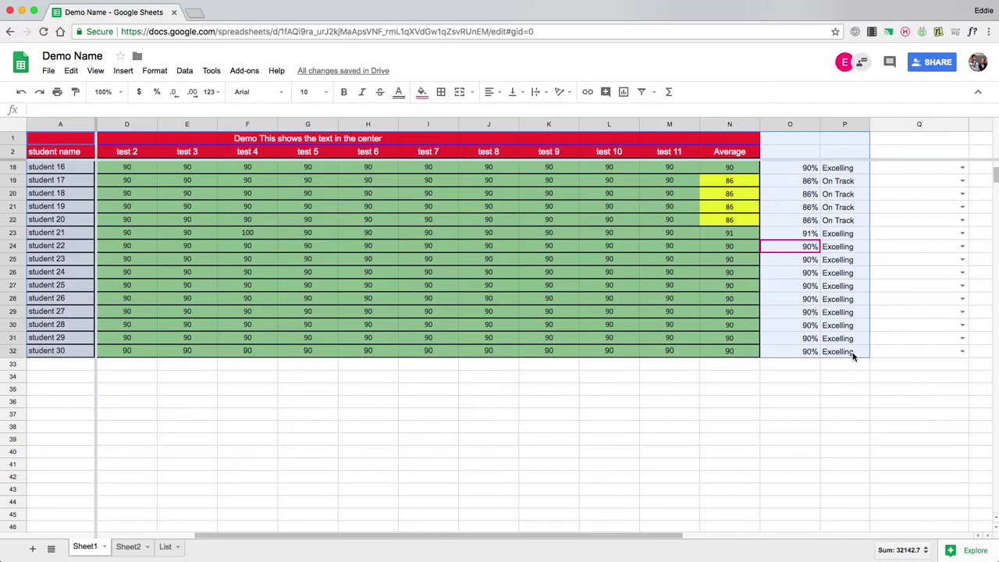
{"action": "scroll", "coordinate": [854, 353], "scroll_direction": "up", "scroll_amount": 5}
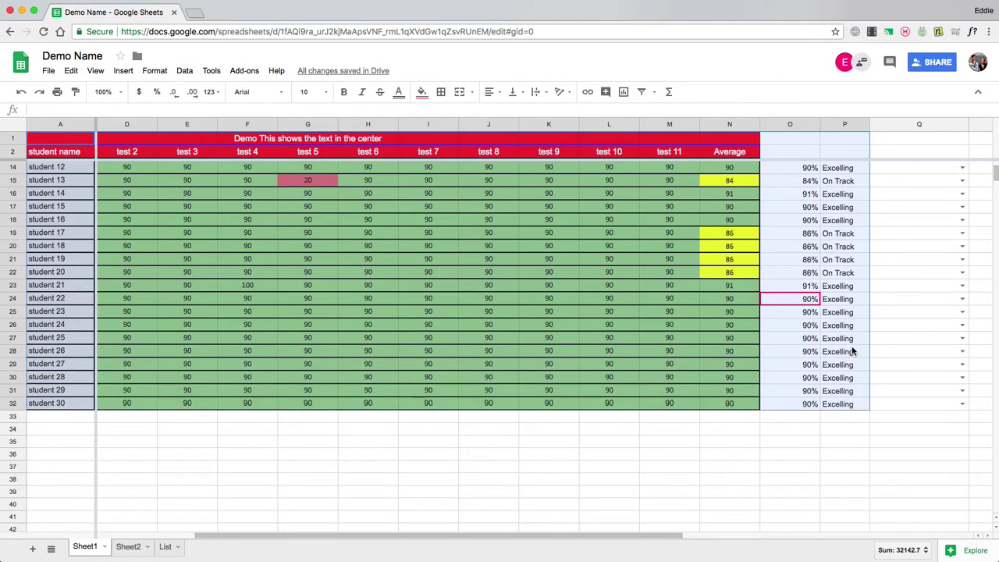
{"action": "scroll", "coordinate": [609, 488], "scroll_direction": "left", "scroll_amount": 3}
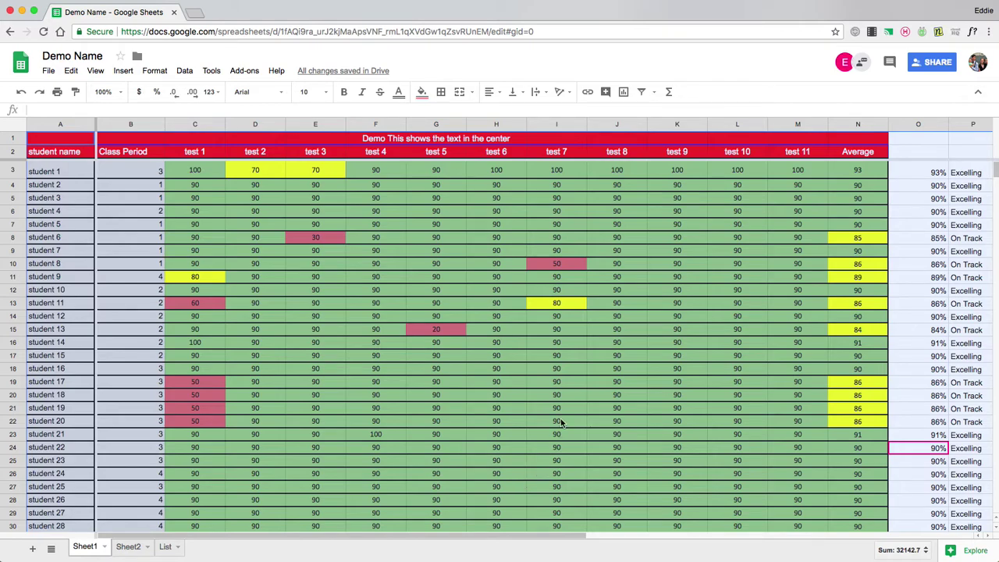
{"action": "scroll", "coordinate": [660, 374], "scroll_direction": "down", "scroll_amount": 3}
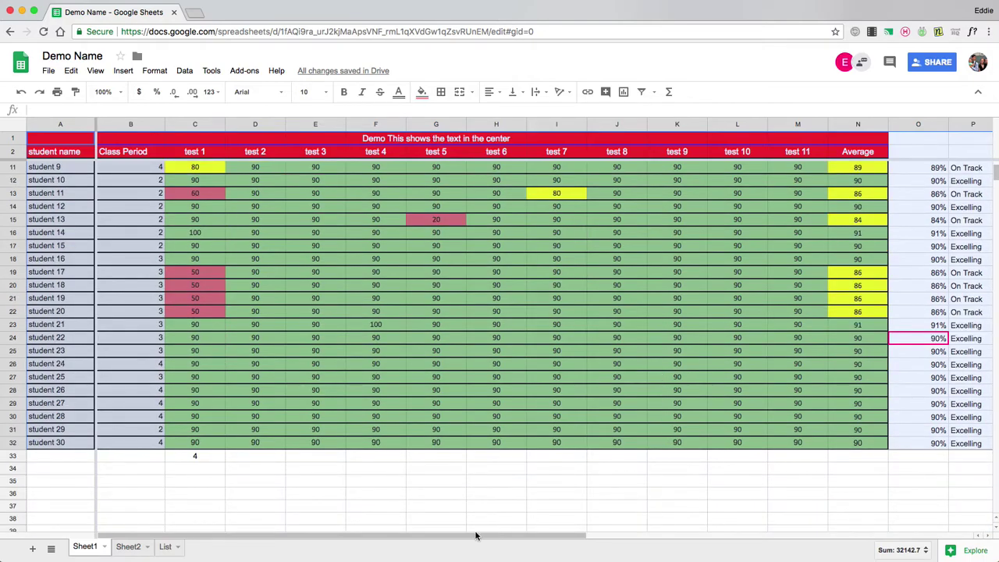
{"action": "left_click_drag", "start_coordinate": [478, 536], "coordinate": [691, 535]}
{"action": "scroll", "coordinate": [720, 367], "scroll_direction": "up", "scroll_amount": 3}
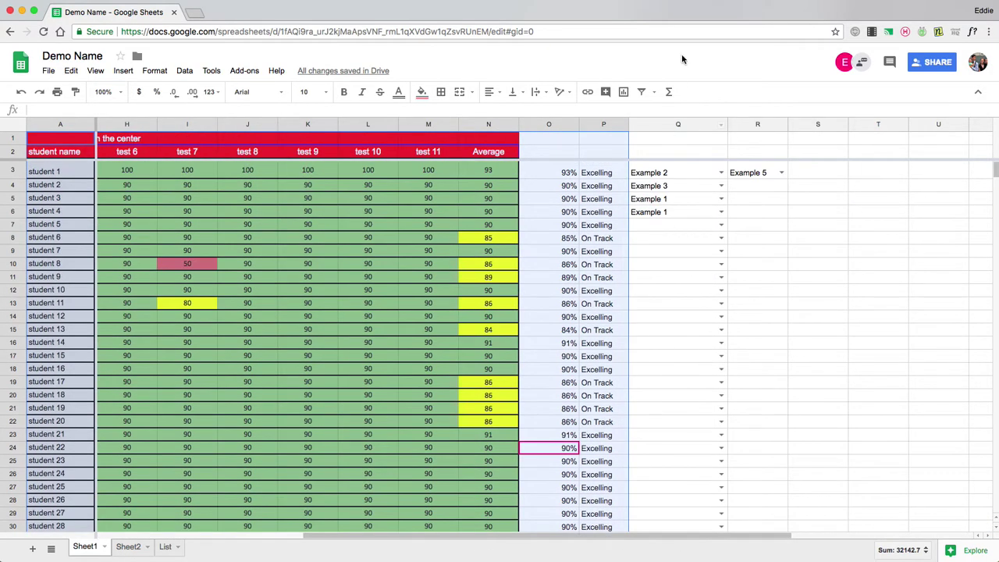
- Select S3:U28, start Protect range, then cancel back to the protected ranges list
{"action": "left_click", "coordinate": [688, 125]}
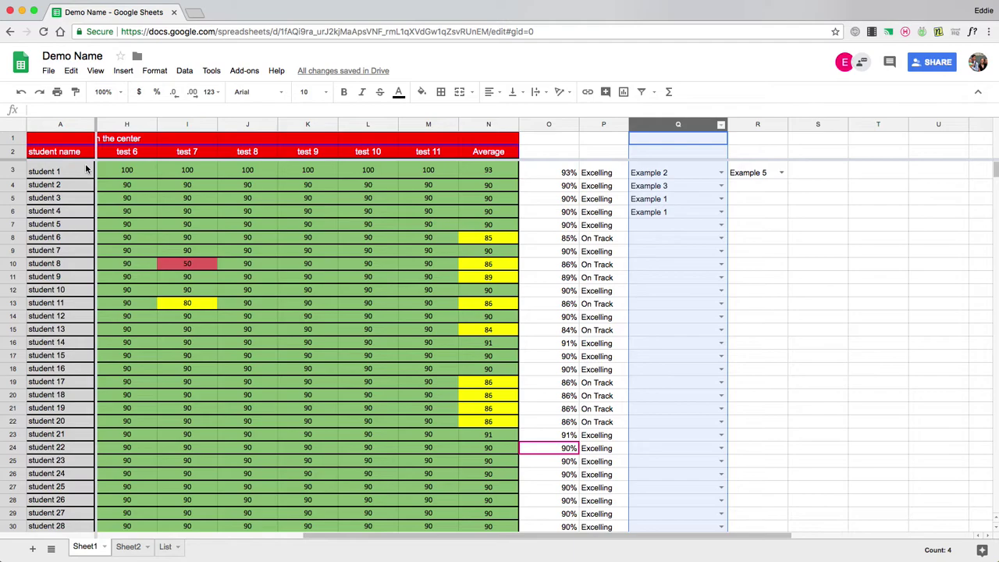
{"action": "left_click", "coordinate": [19, 138]}
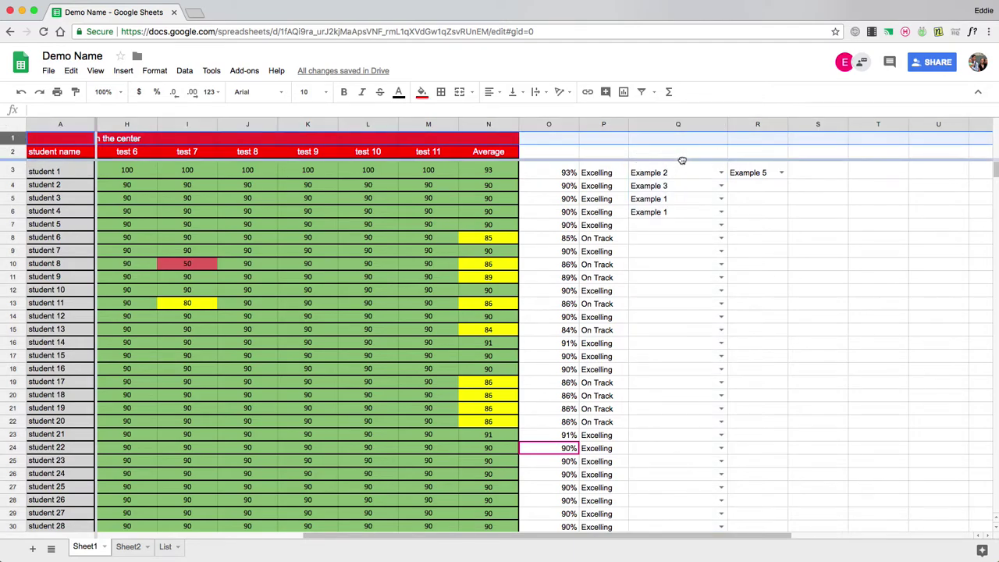
{"action": "left_click_drag", "start_coordinate": [821, 180], "coordinate": [929, 497]}
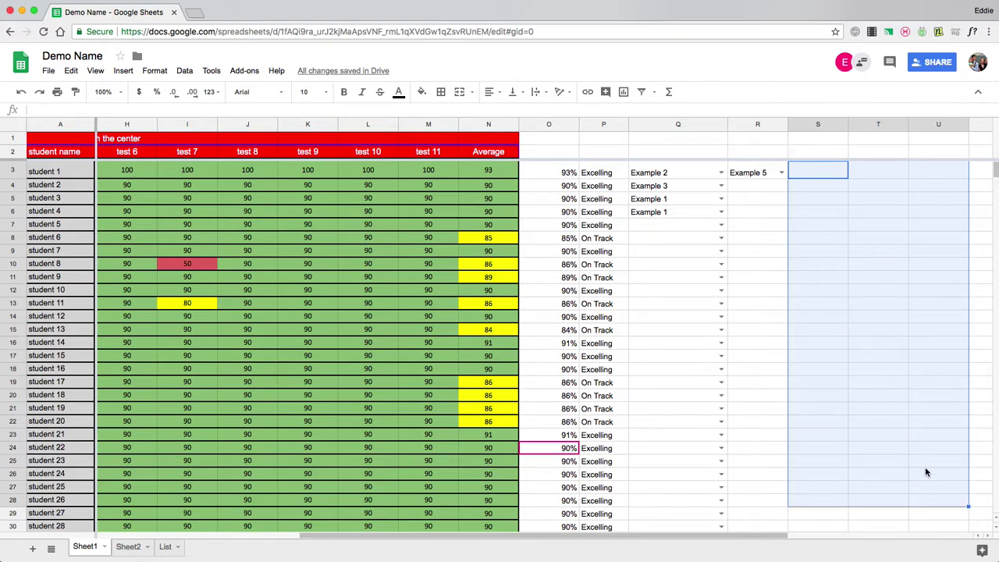
{"action": "right_click", "coordinate": [872, 282]}
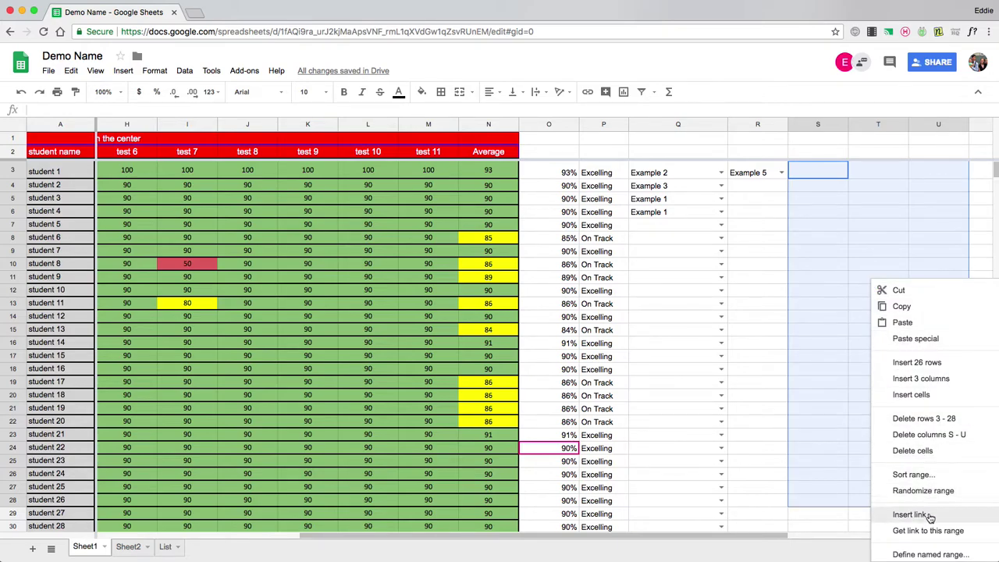
{"action": "scroll", "coordinate": [929, 515], "scroll_direction": "down", "scroll_amount": 2}
{"action": "left_click", "coordinate": [921, 470]}
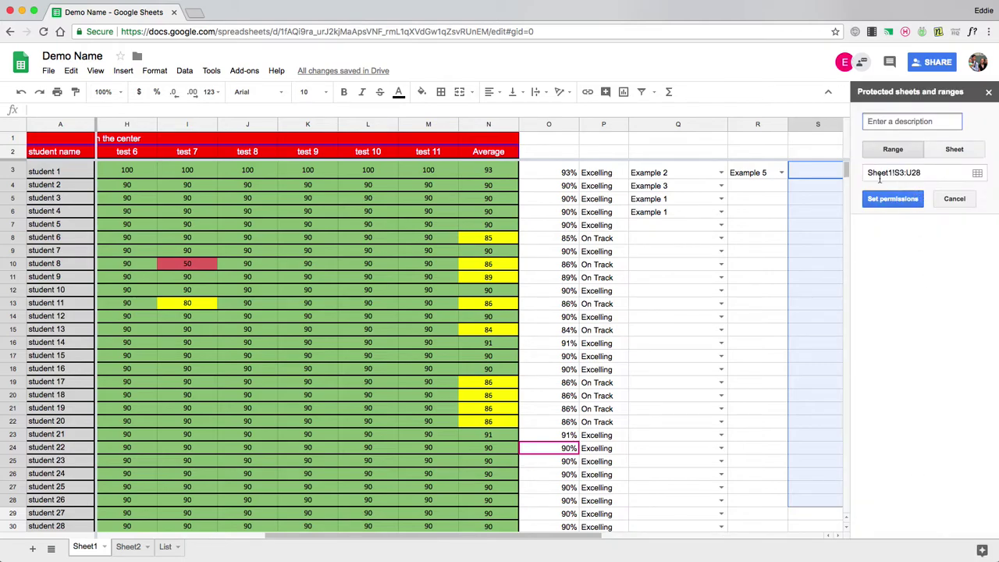
{"action": "left_click", "coordinate": [955, 200]}
- Protect the entire List sheet with editing permission set to Only you
{"action": "right_click", "coordinate": [163, 547]}
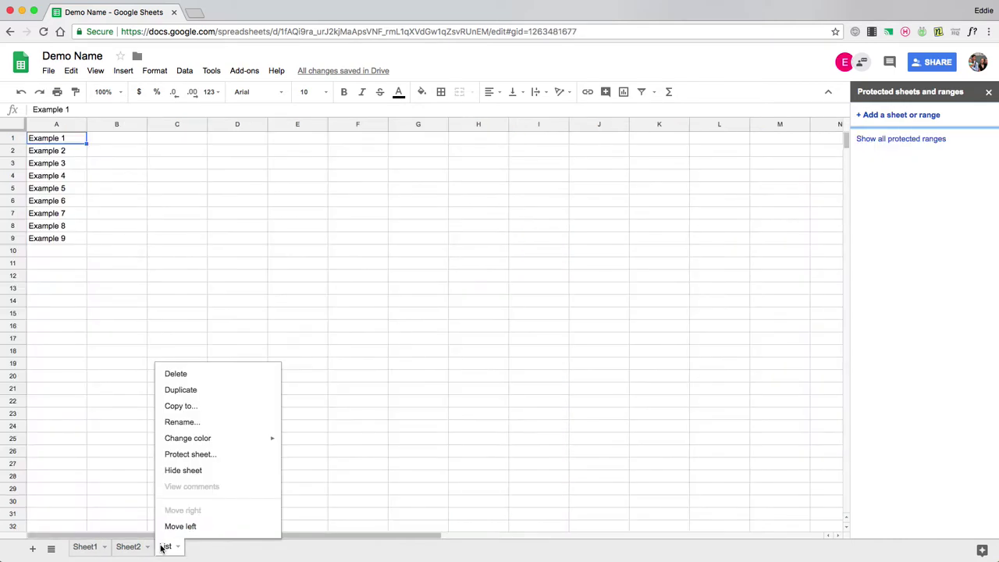
{"action": "left_click", "coordinate": [190, 454]}
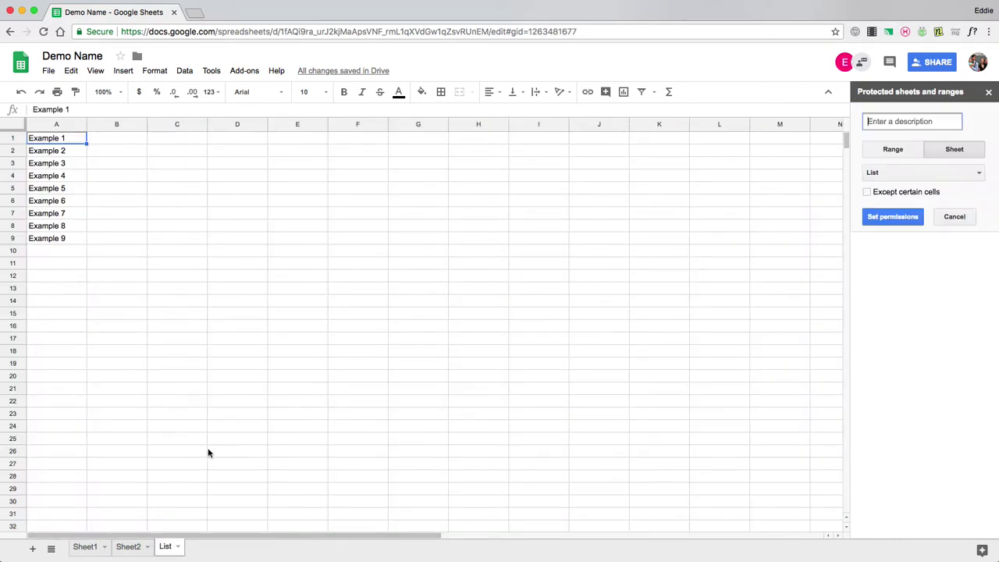
{"action": "left_click", "coordinate": [898, 219]}
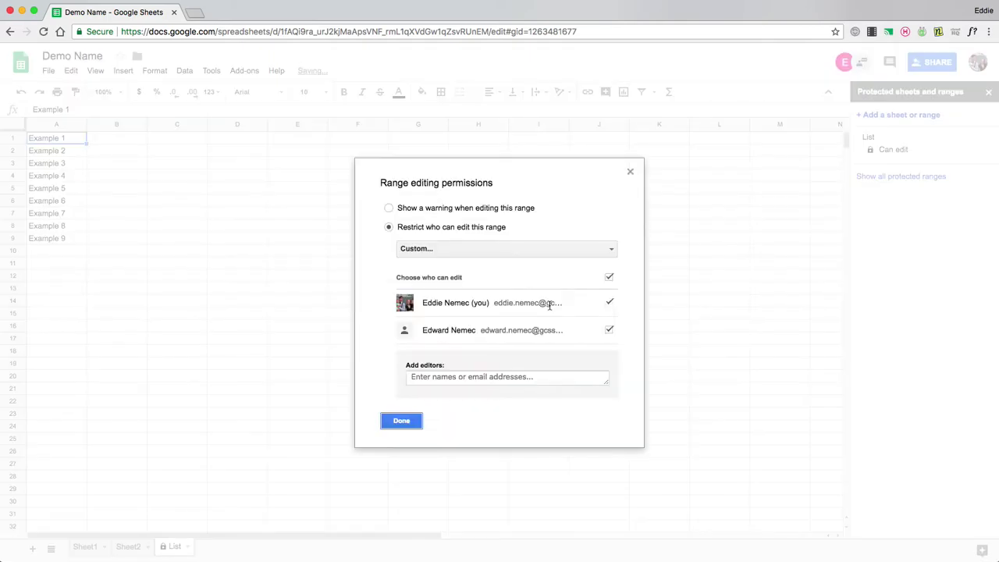
{"action": "left_click", "coordinate": [466, 248]}
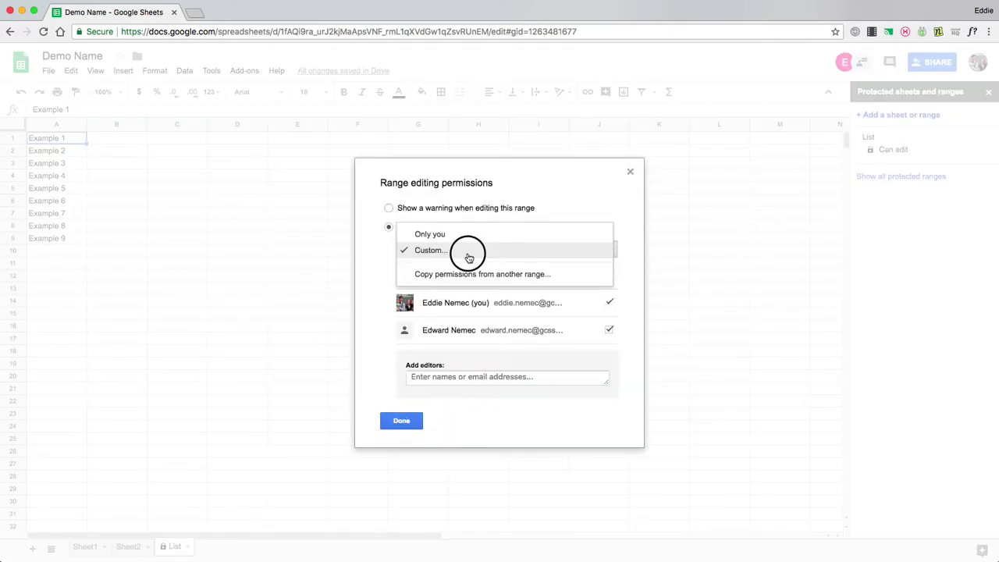
{"action": "left_click", "coordinate": [466, 236]}
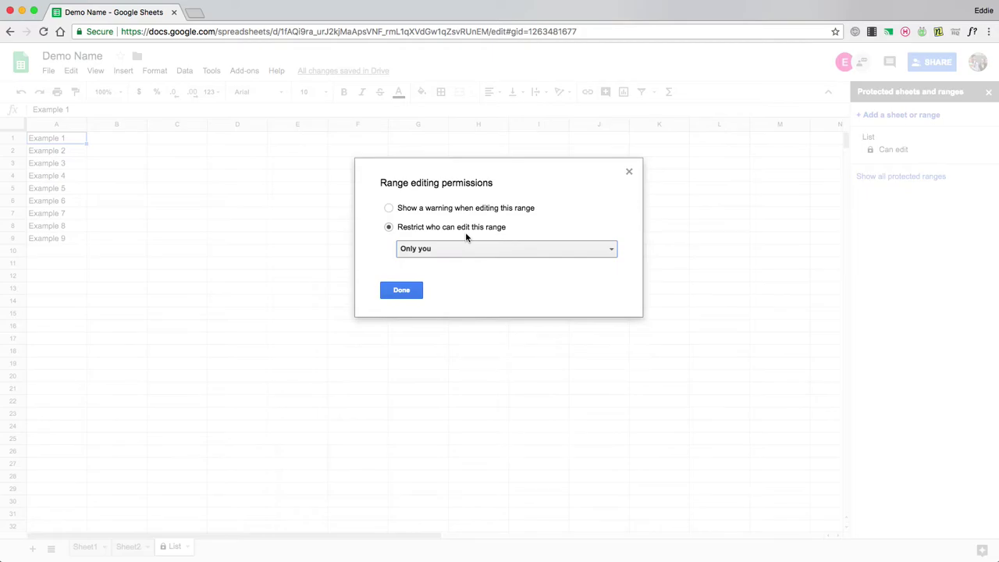
{"action": "left_click", "coordinate": [402, 295]}
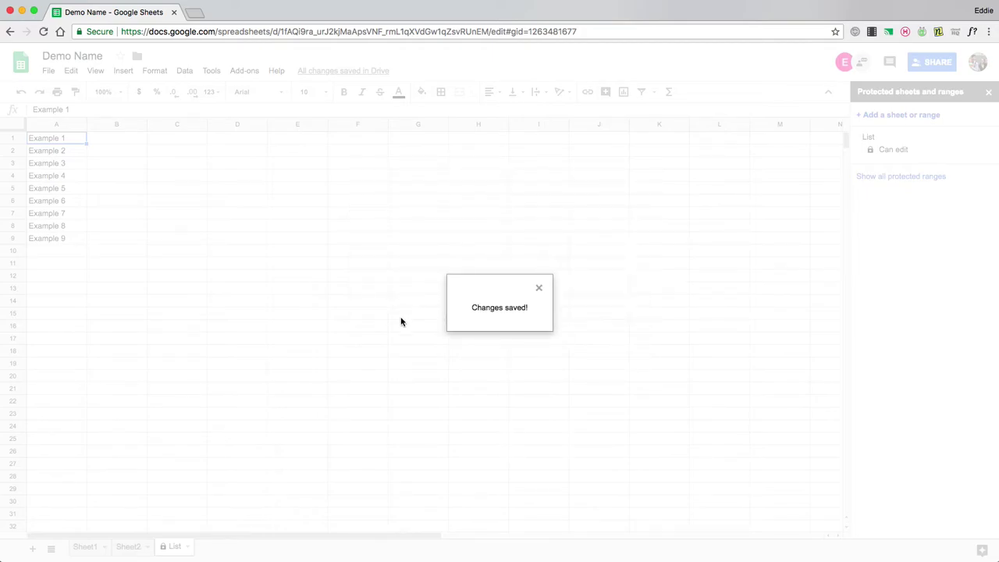
- Close the protected ranges panel and scroll Sheet1 back to column A
{"action": "left_click", "coordinate": [173, 544]}
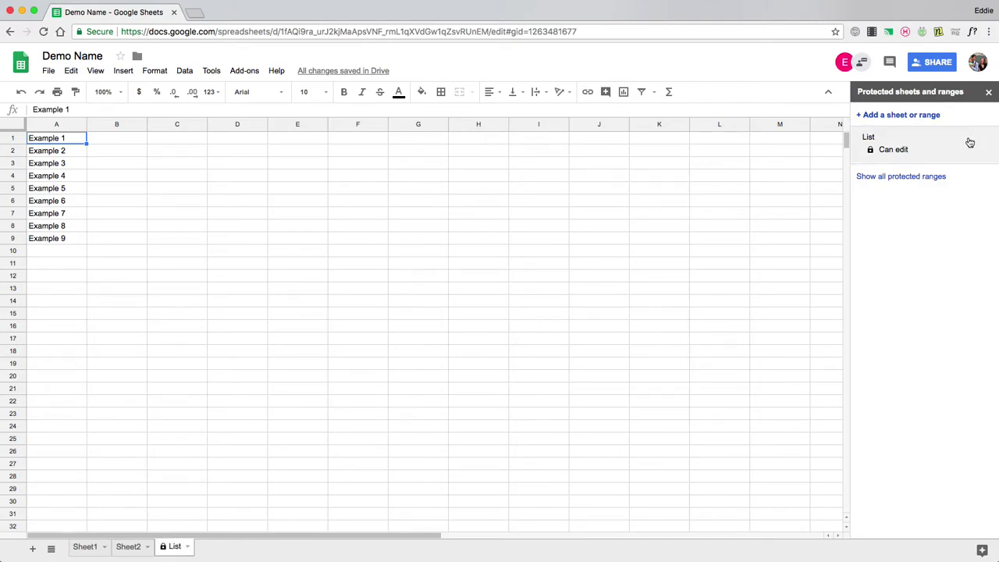
{"action": "left_click", "coordinate": [988, 91]}
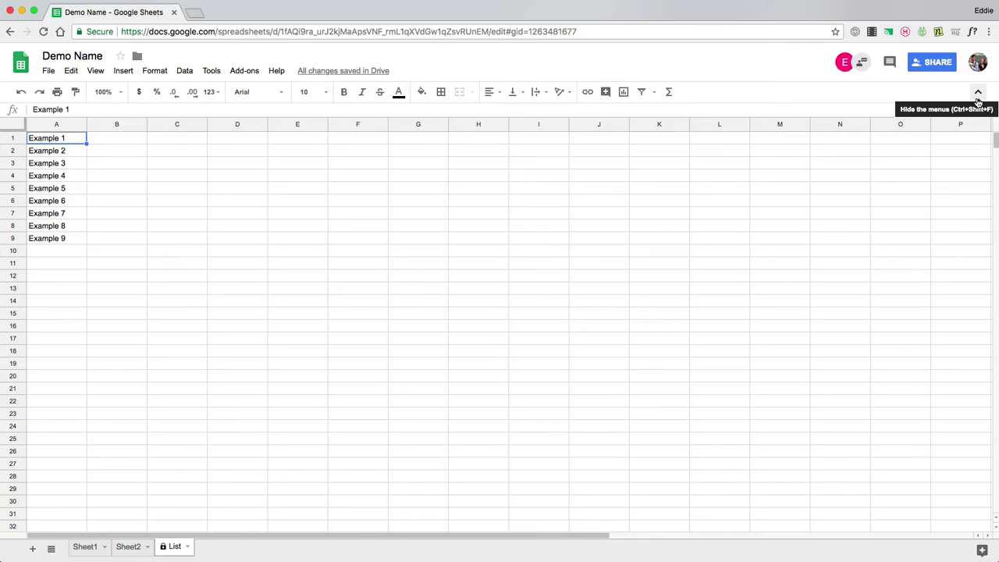
{"action": "left_click", "coordinate": [92, 546]}
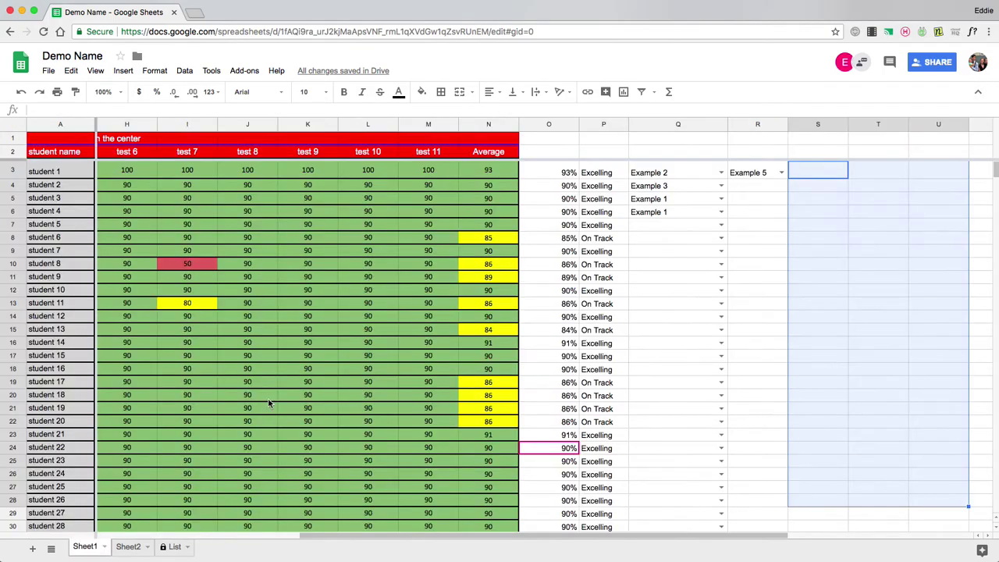
{"action": "left_click_drag", "start_coordinate": [311, 537], "coordinate": [84, 539]}
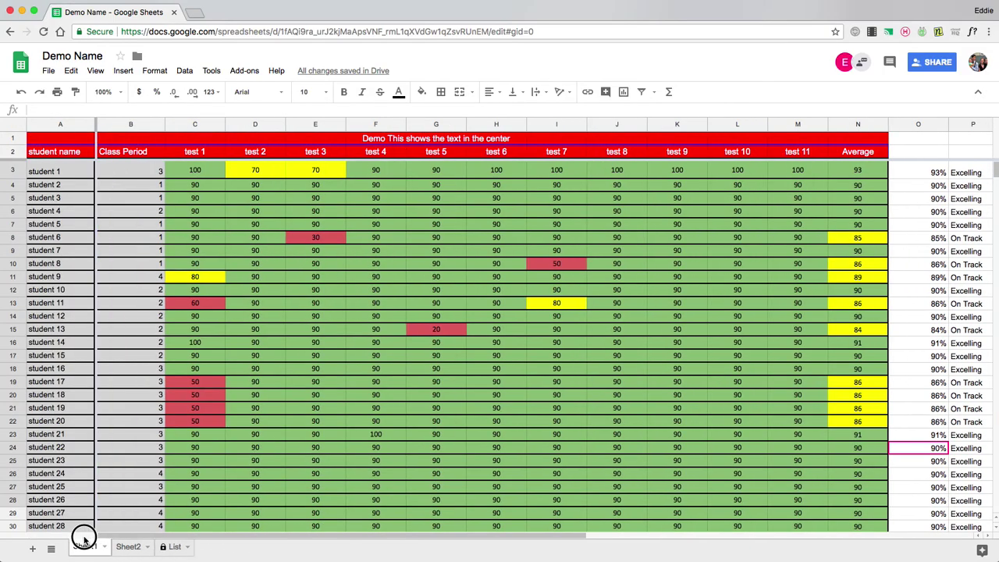